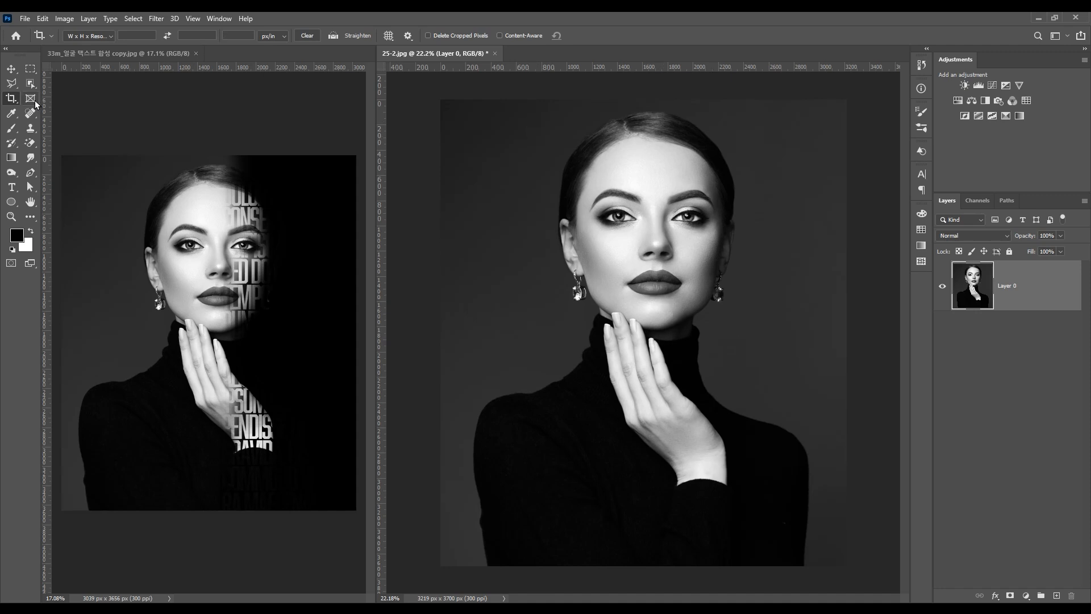
- Select the woman automatically with Select Subject and open the selection in Select and Mask
click(30, 84)
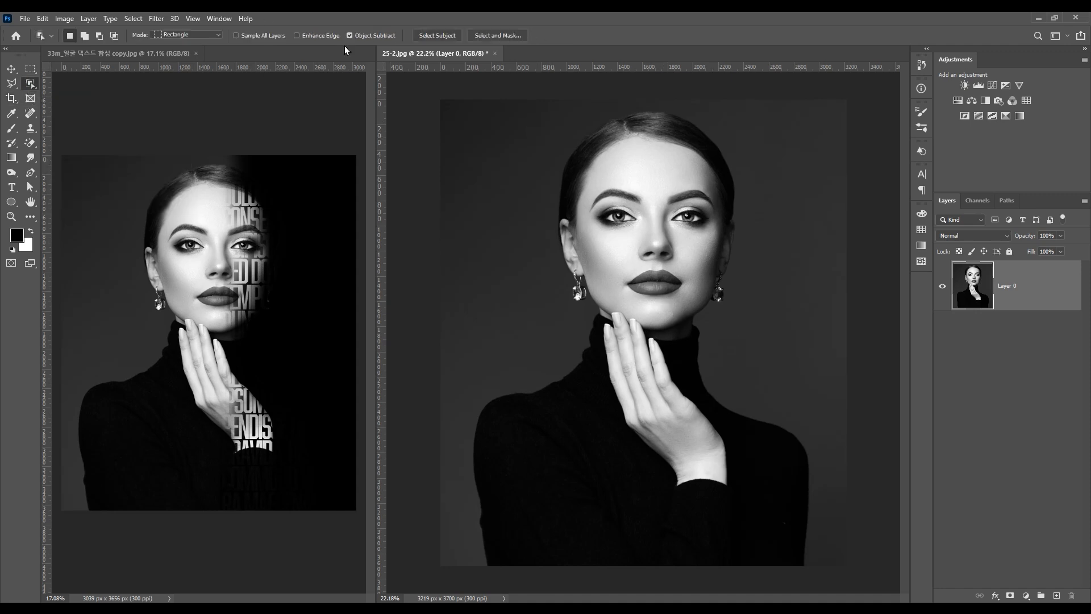
click(437, 35)
click(492, 34)
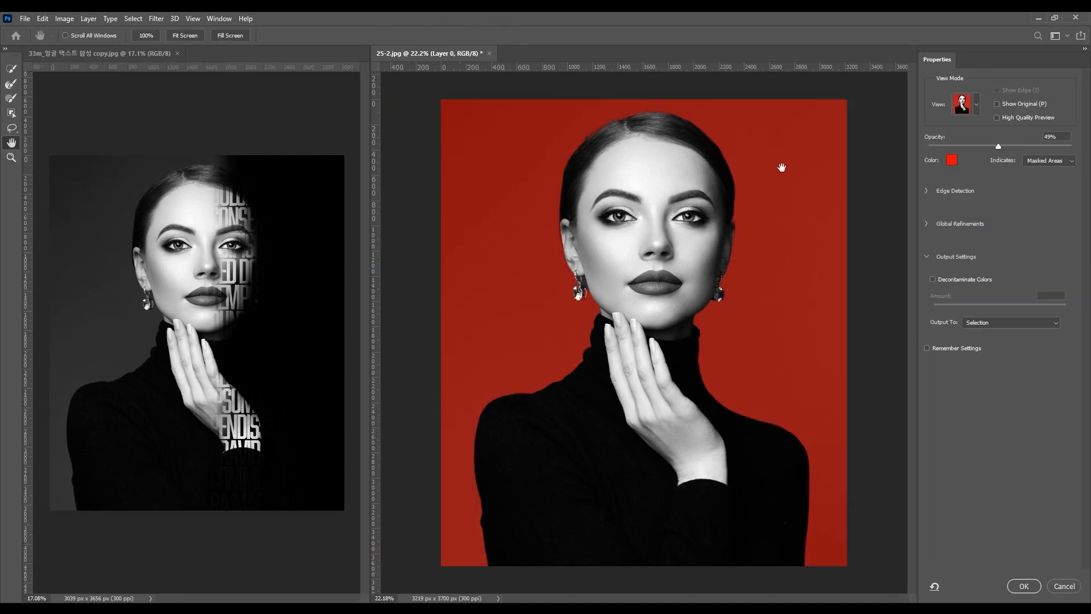
- Add the missing hair edge along the top of the head to the selection with the Brush tool at size 50
scroll(663, 224, up, 2)
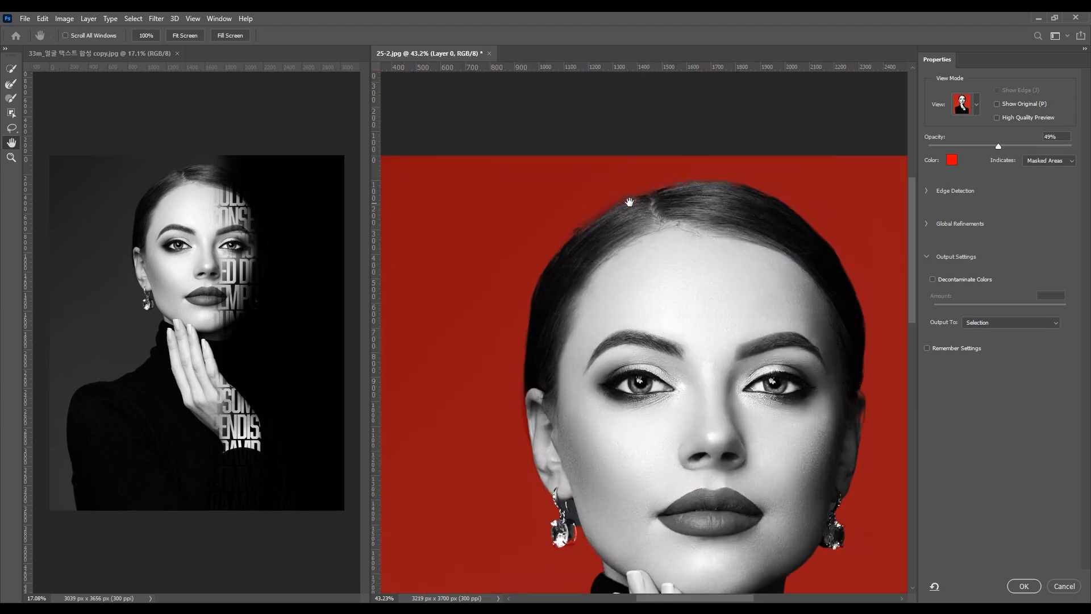
drag(760, 274, 695, 301)
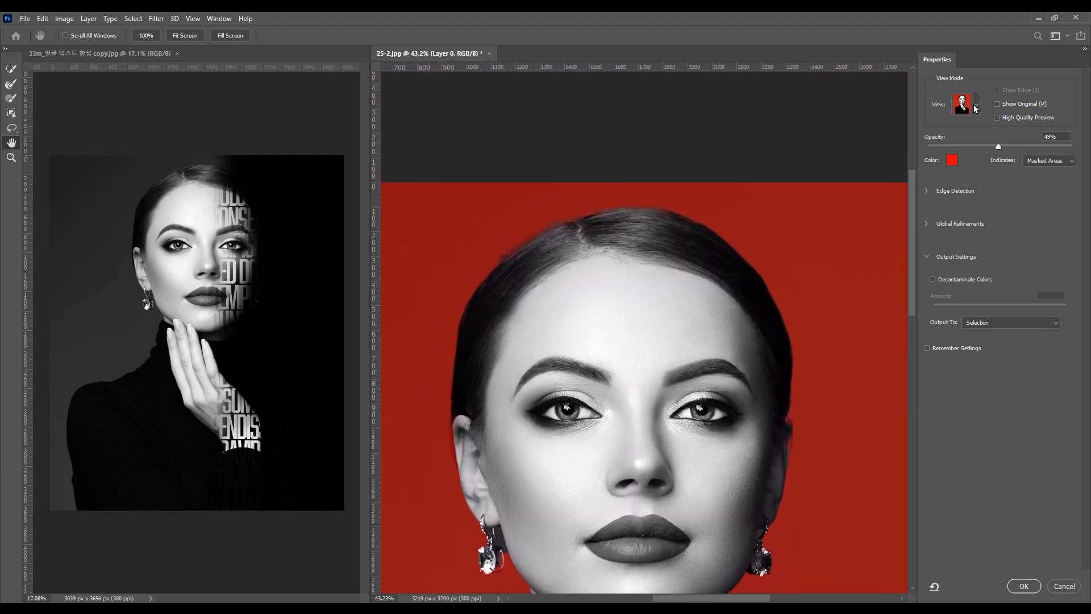
scroll(596, 307, up, 4)
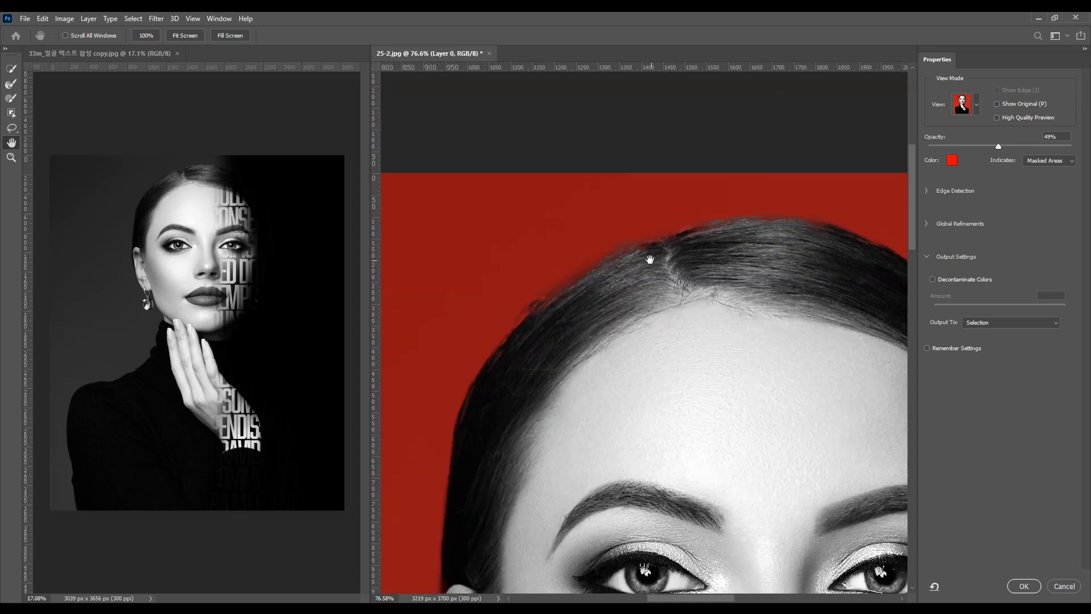
click(11, 98)
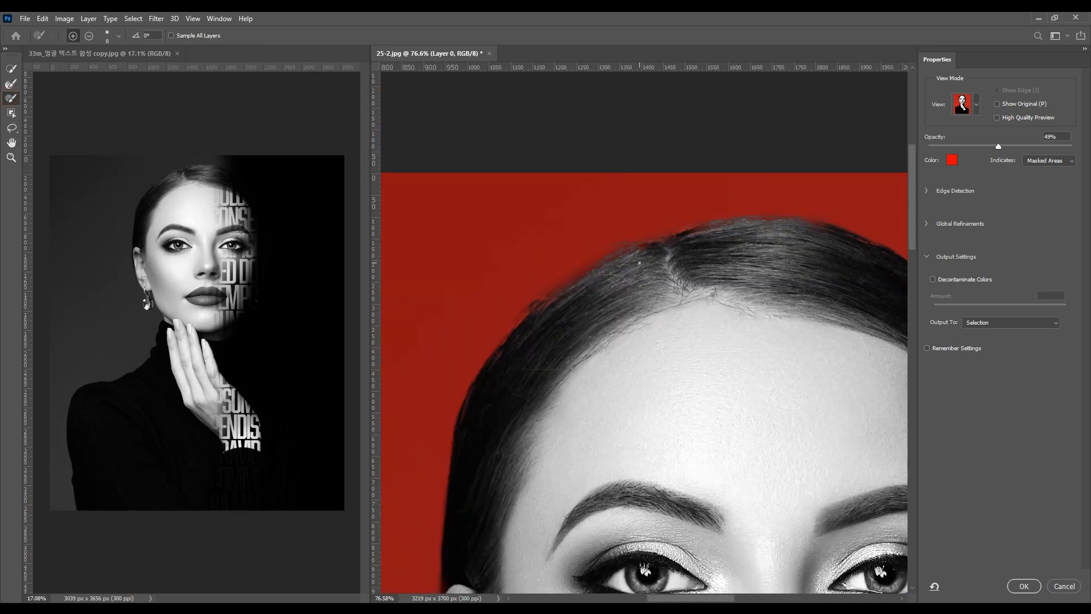
key(bracketright)
key(bracketright)
key(bracketright)
key(bracketright)
key(bracketright)
key(bracketright)
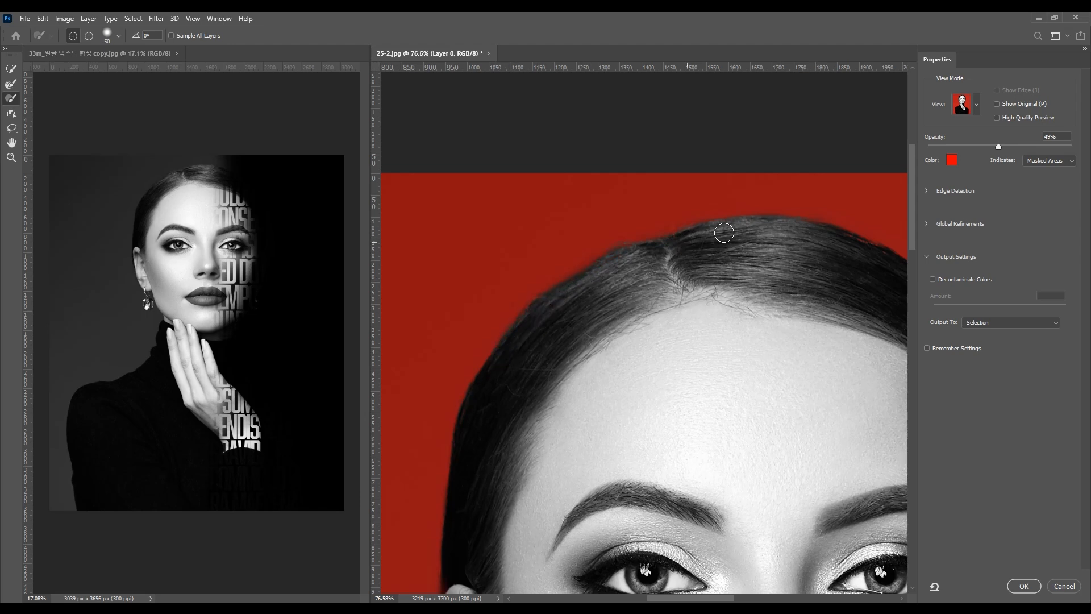
- Brush the dark hair edge above the image-right ear into the selection, then fit the whole portrait in view
drag(891, 264, 663, 294)
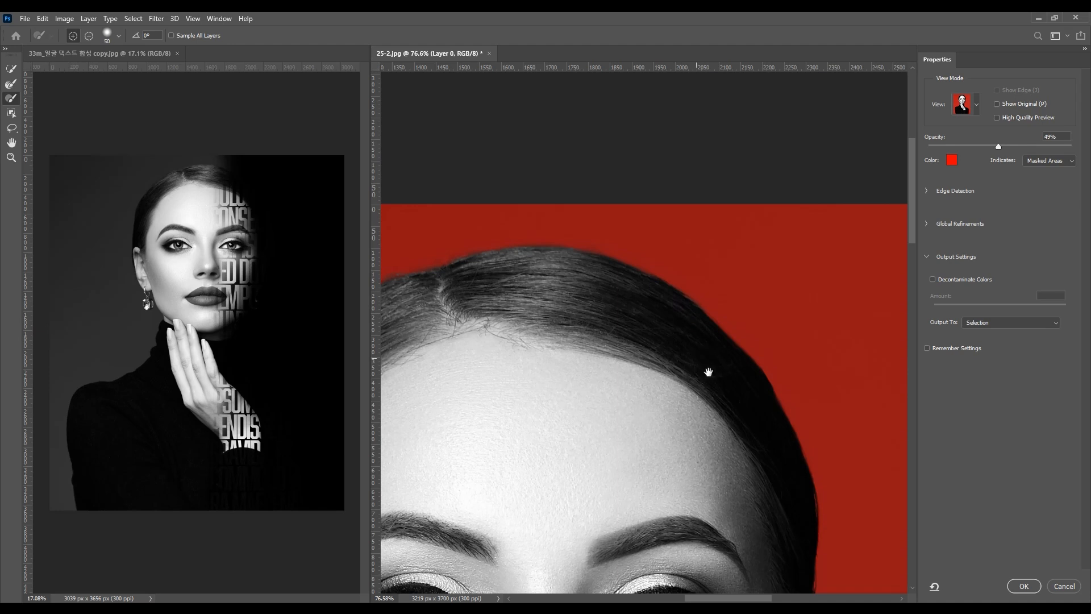
drag(721, 382, 653, 279)
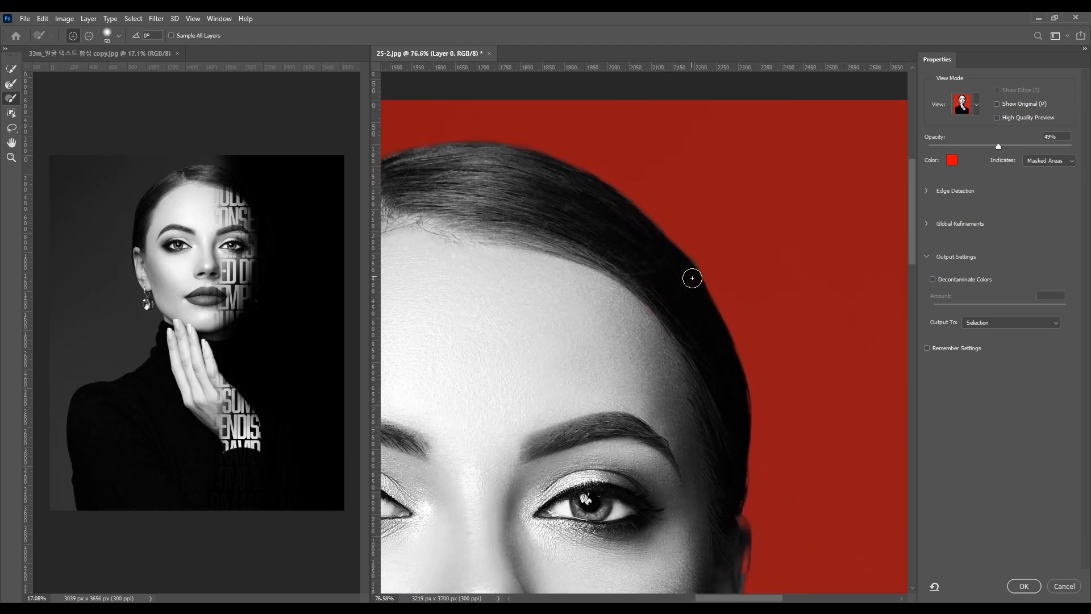
scroll(699, 291, up, 3)
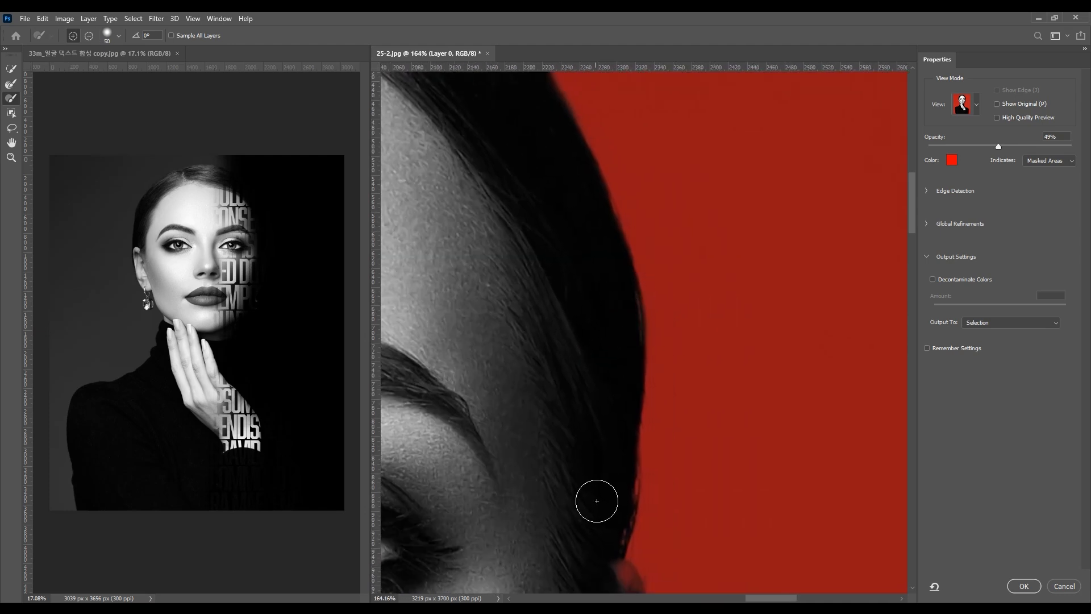
drag(608, 492, 617, 279)
drag(580, 460, 599, 349)
drag(629, 253, 631, 253)
drag(631, 253, 640, 256)
drag(492, 301, 724, 528)
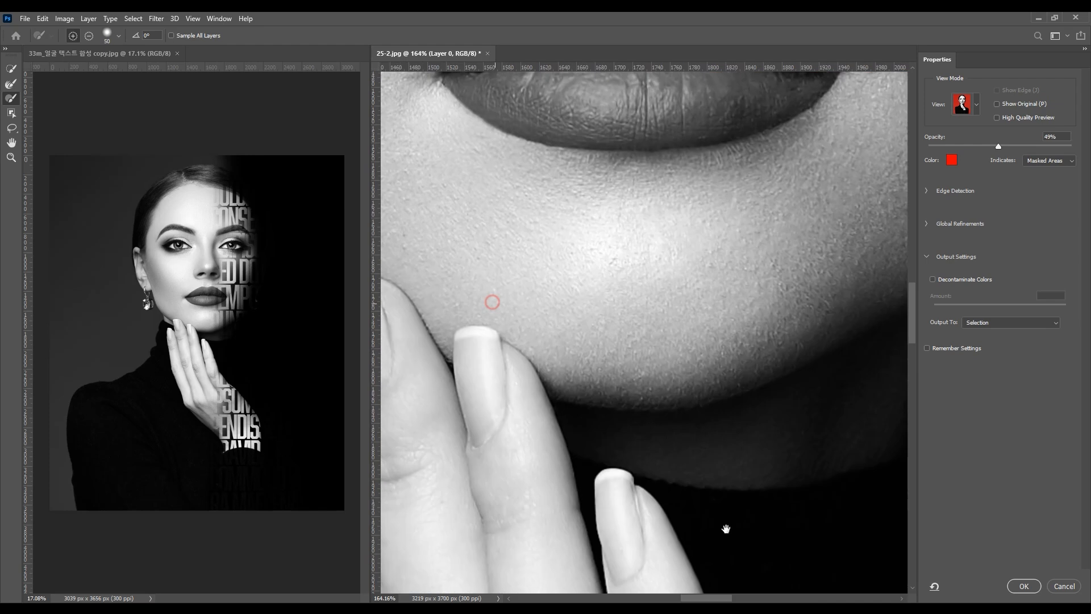
drag(409, 114, 616, 426)
drag(483, 164, 702, 523)
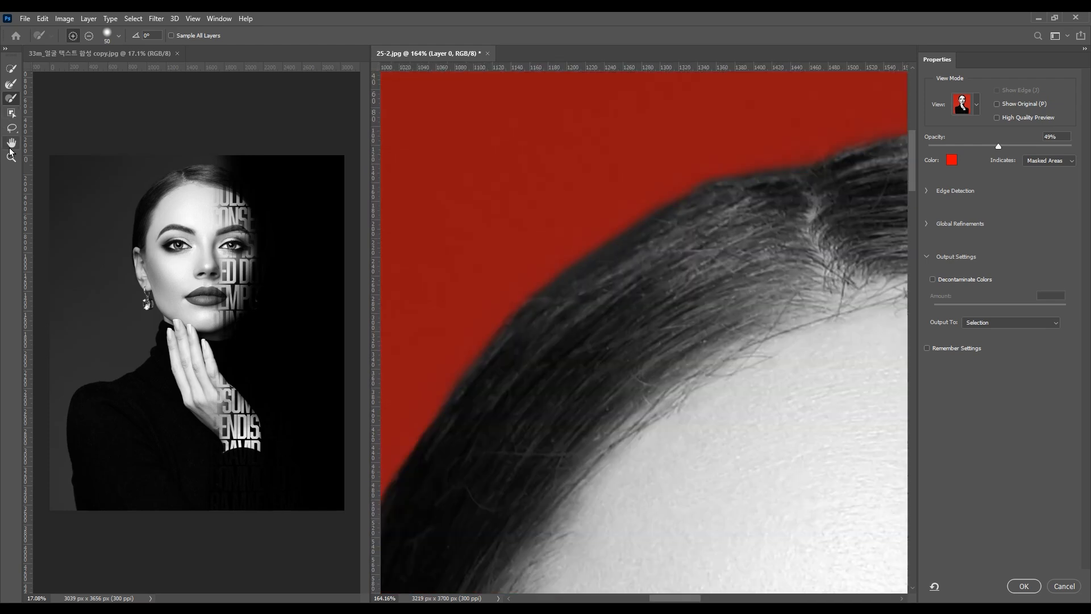
click(11, 144)
double_click(12, 144)
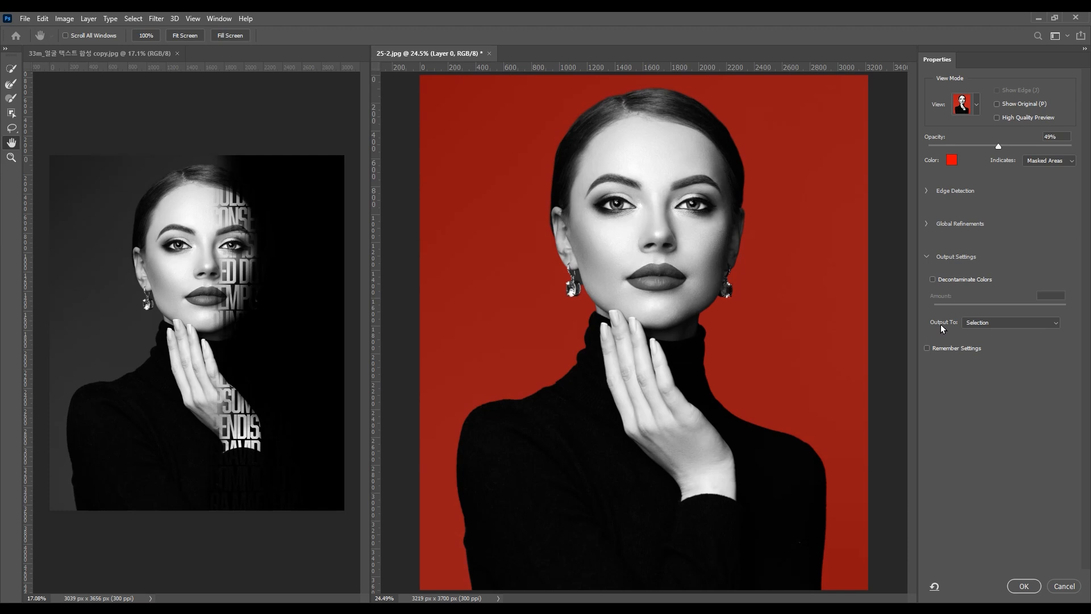
- Output the refined selection as a New Layer with Layer Mask
click(1011, 322)
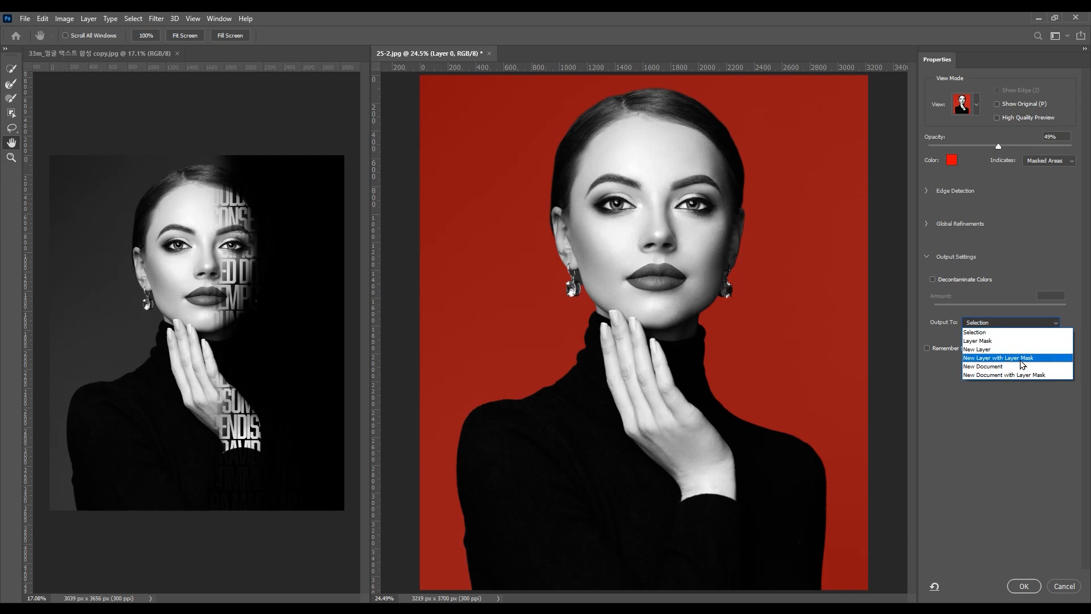
click(1021, 359)
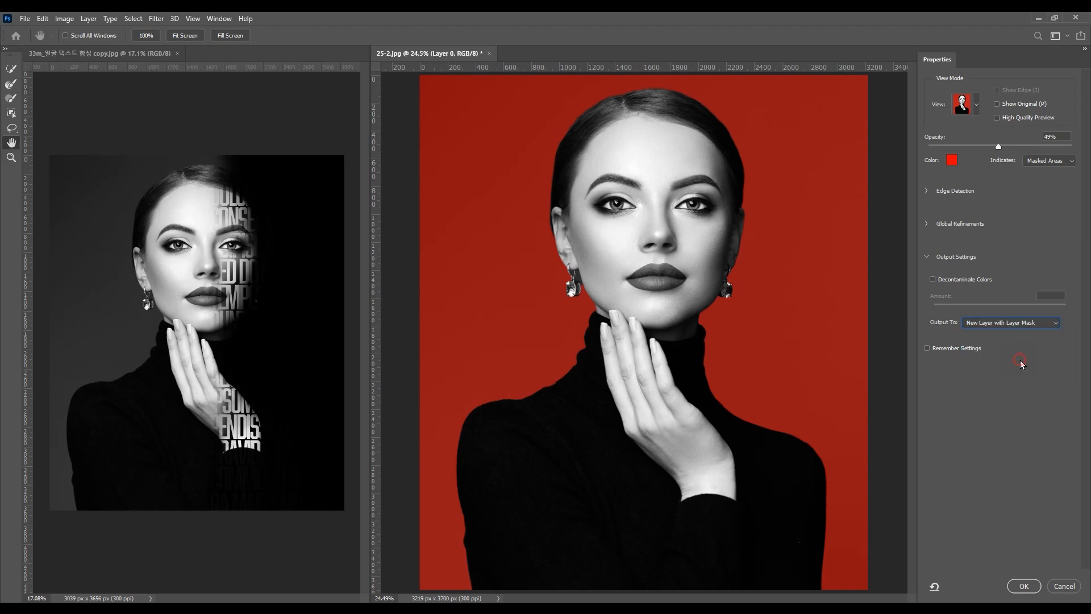
click(1024, 586)
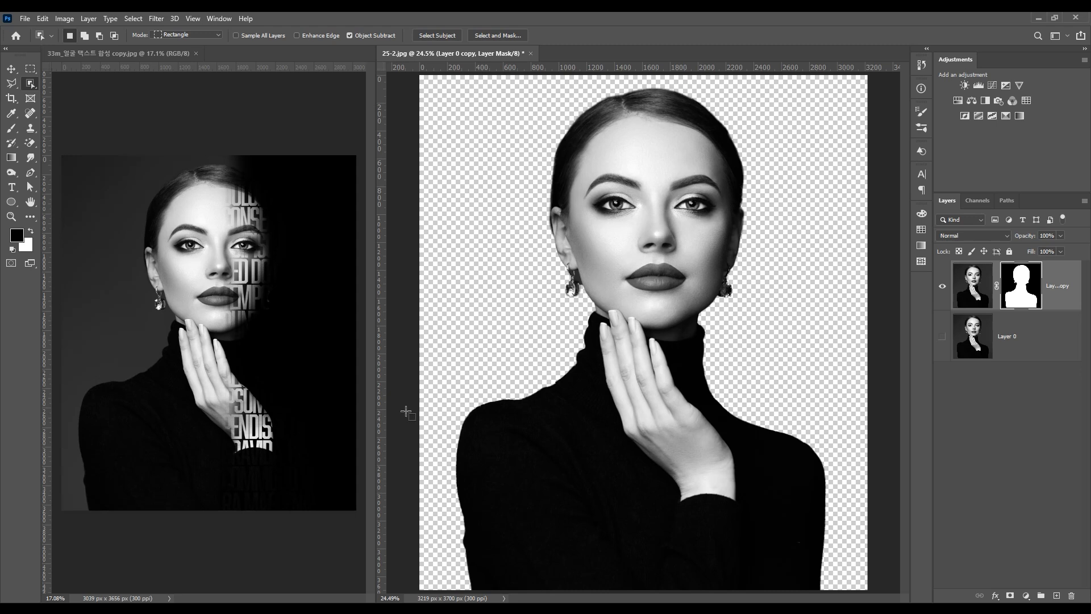
- Add a new layer directly above Layer 0 and fill it with the black foreground colour
click(1021, 352)
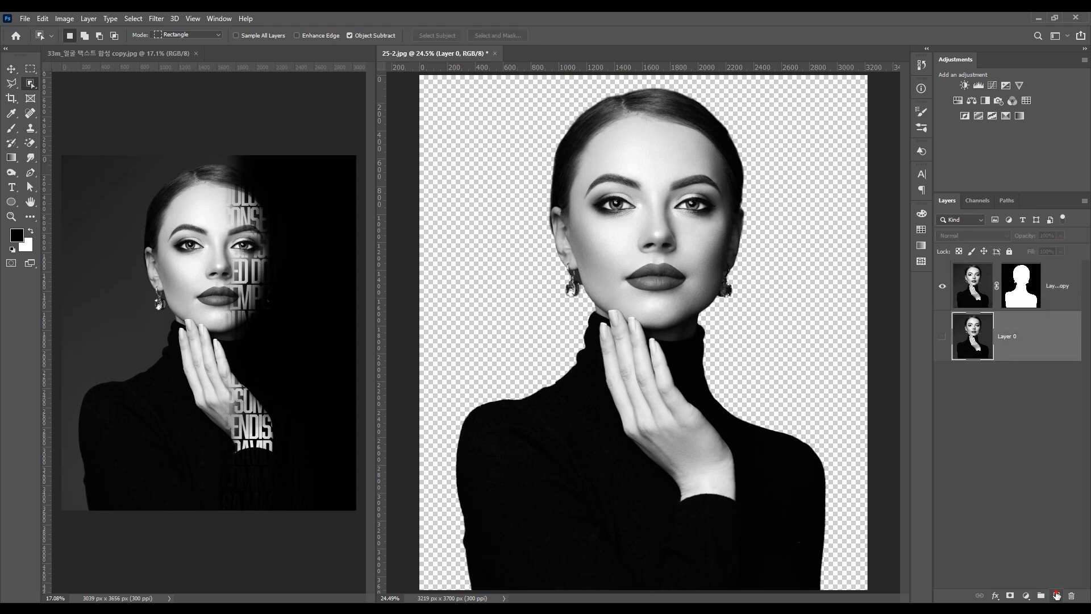
key(ctrl+shift+alt+n)
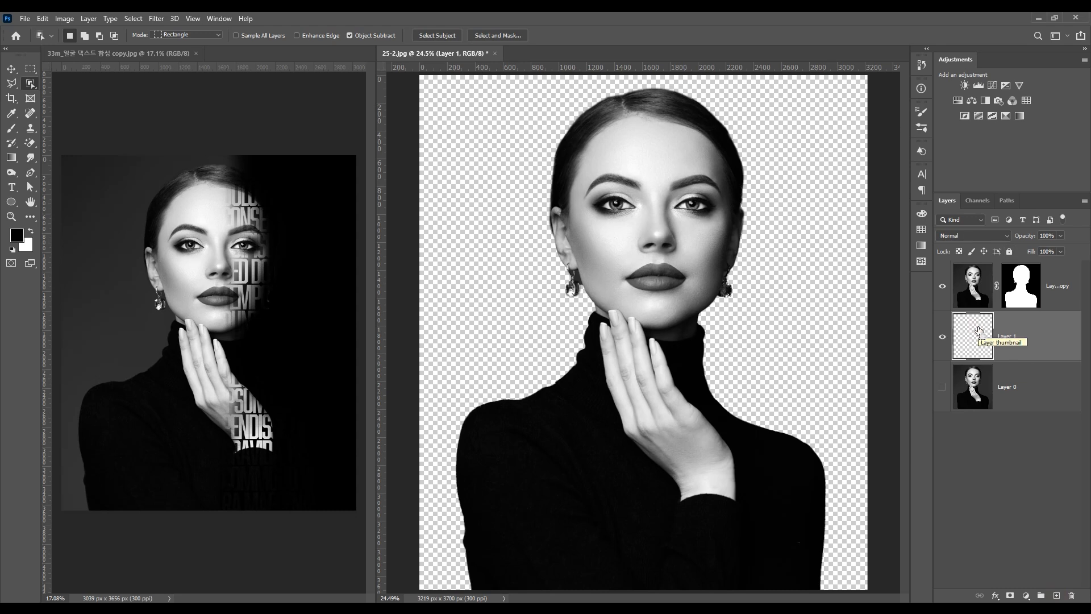
key(alt+BackSpace)
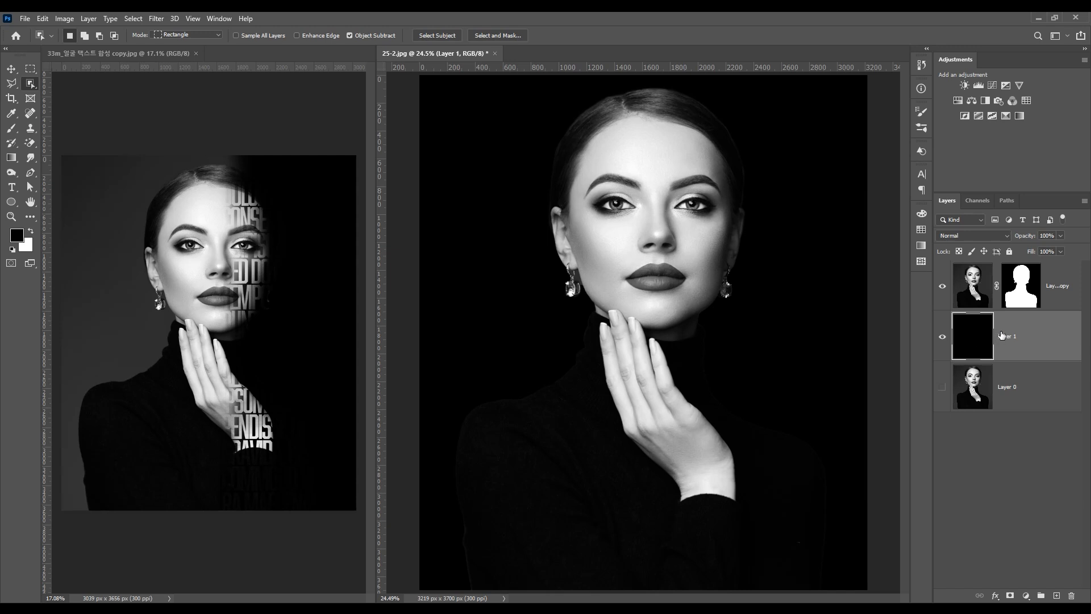
- Add a mask to the black layer and draw a horizontal black-to-white linear gradient on it from the image's left edge past the face's centre
click(1009, 595)
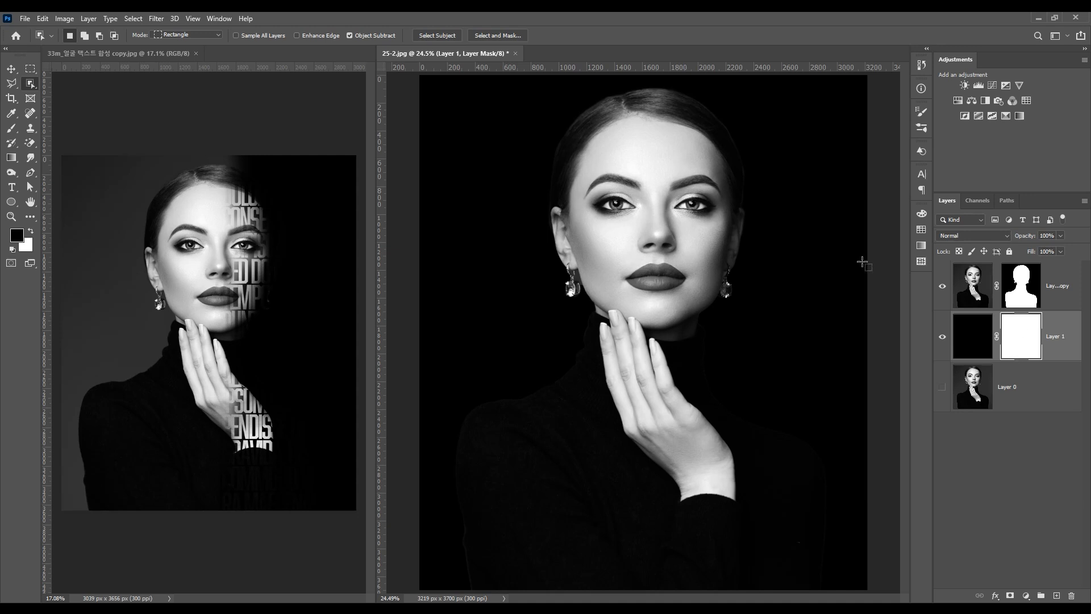
click(11, 158)
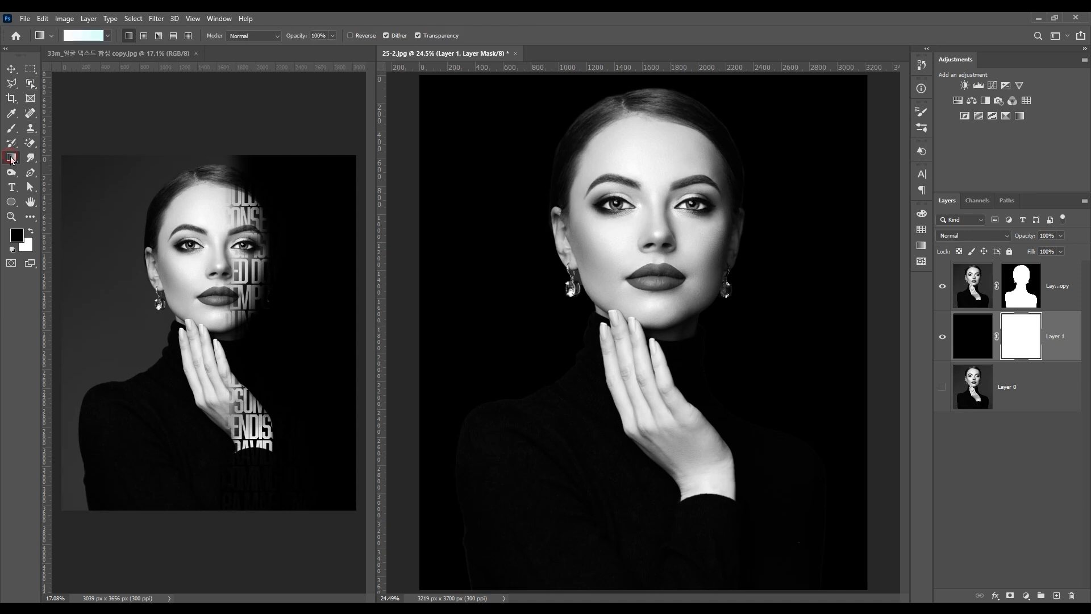
click(106, 36)
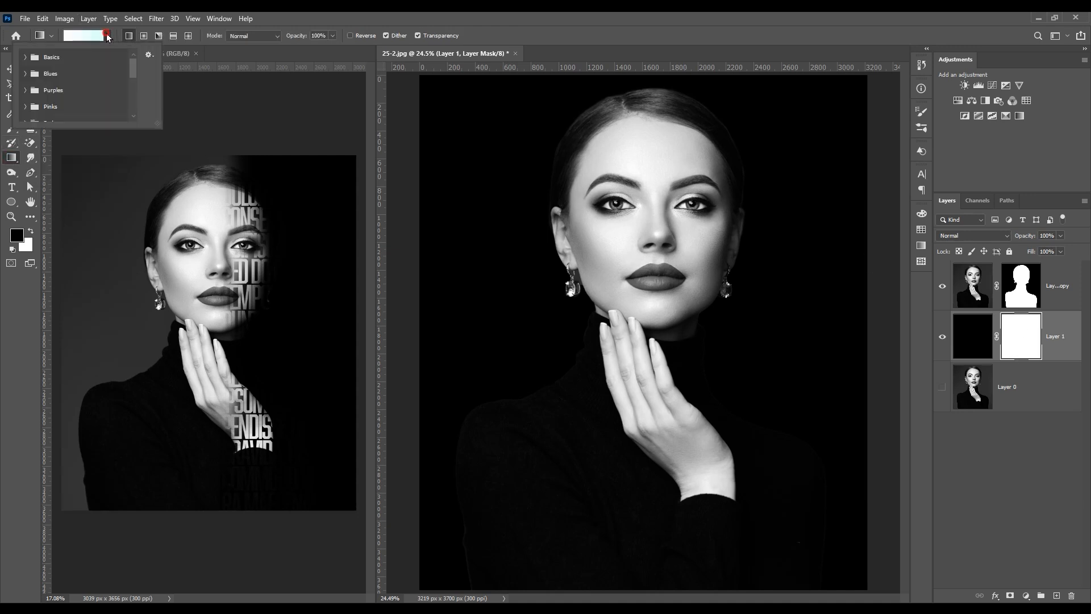
click(34, 59)
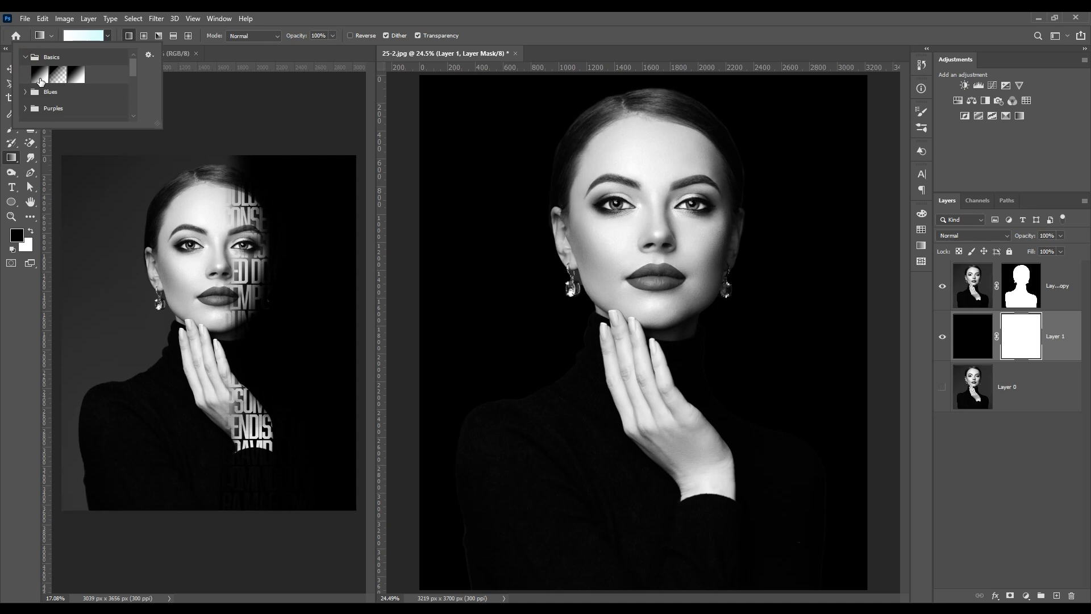
click(40, 78)
drag(430, 305, 677, 306)
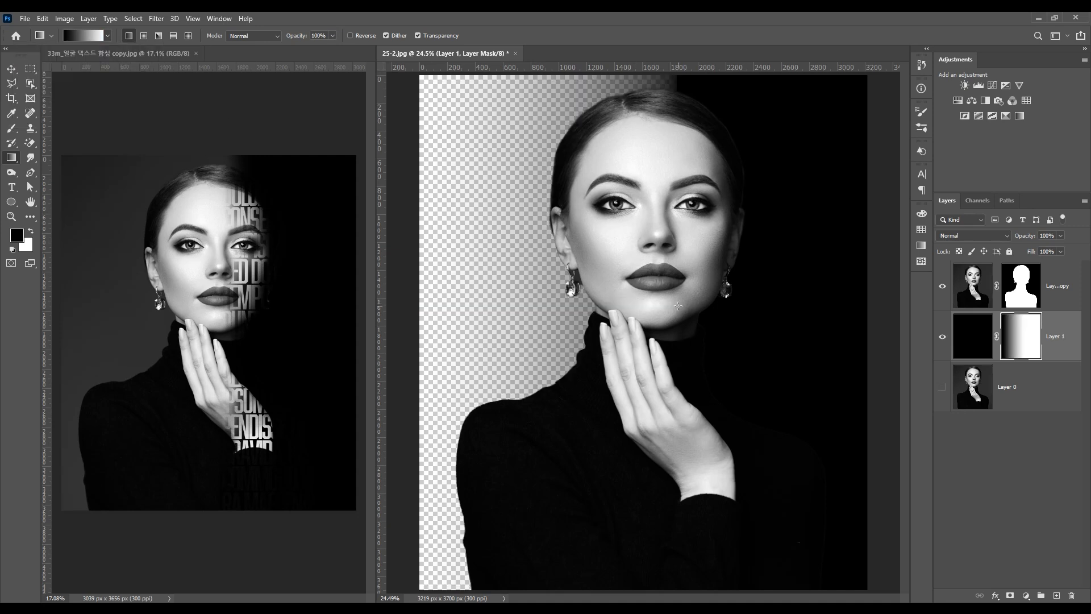
- Show Layer 0 and redraw the black layer's mask gradient horizontally from just left of the face to slightly past its centre
click(942, 388)
drag(418, 309, 656, 309)
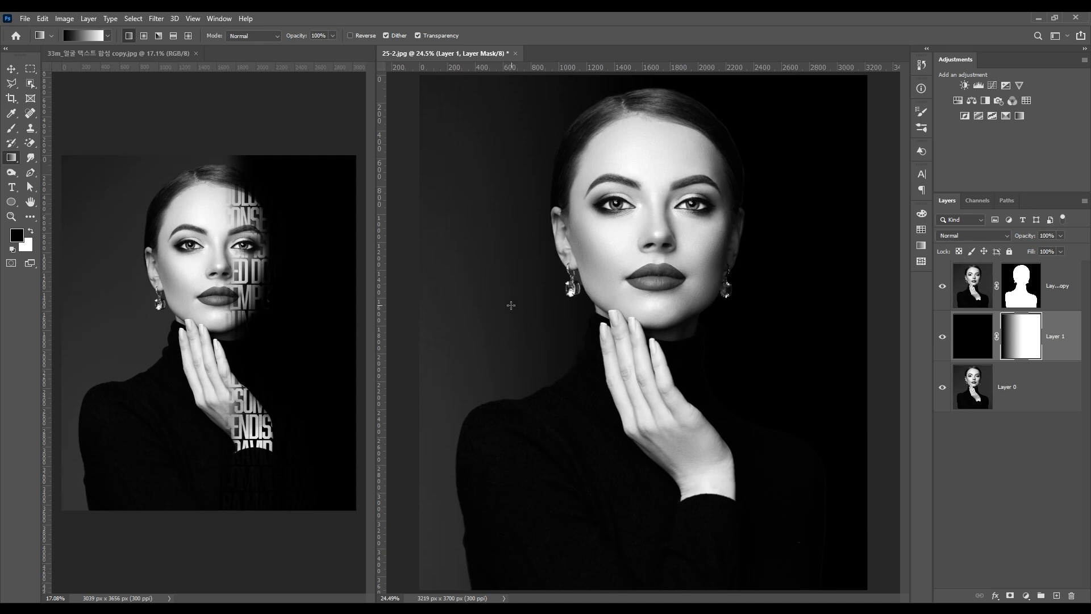
drag(506, 307, 641, 303)
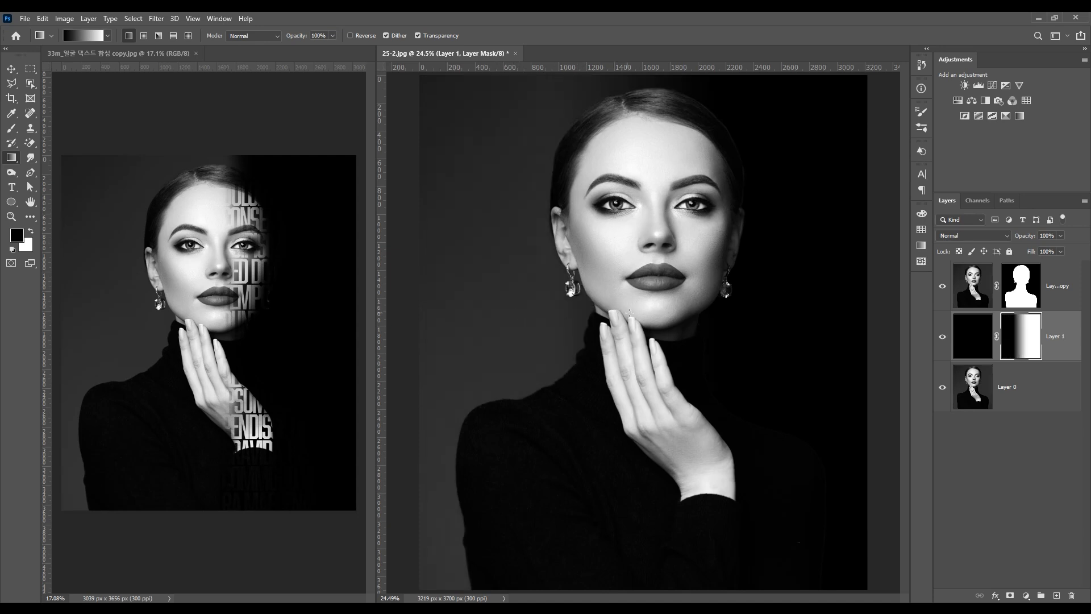
drag(632, 313, 776, 311)
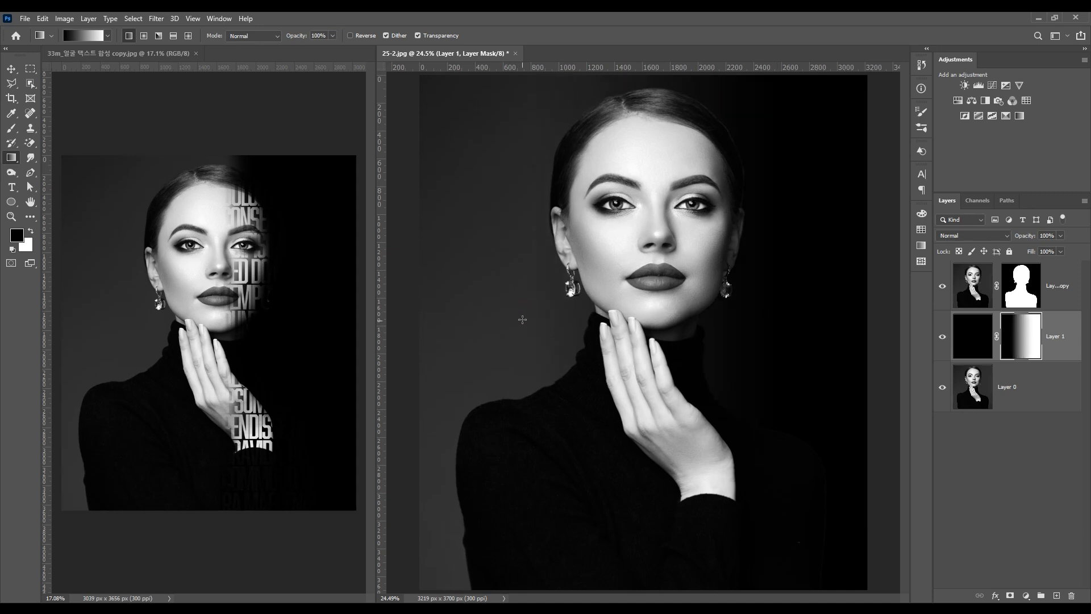
drag(528, 316, 682, 316)
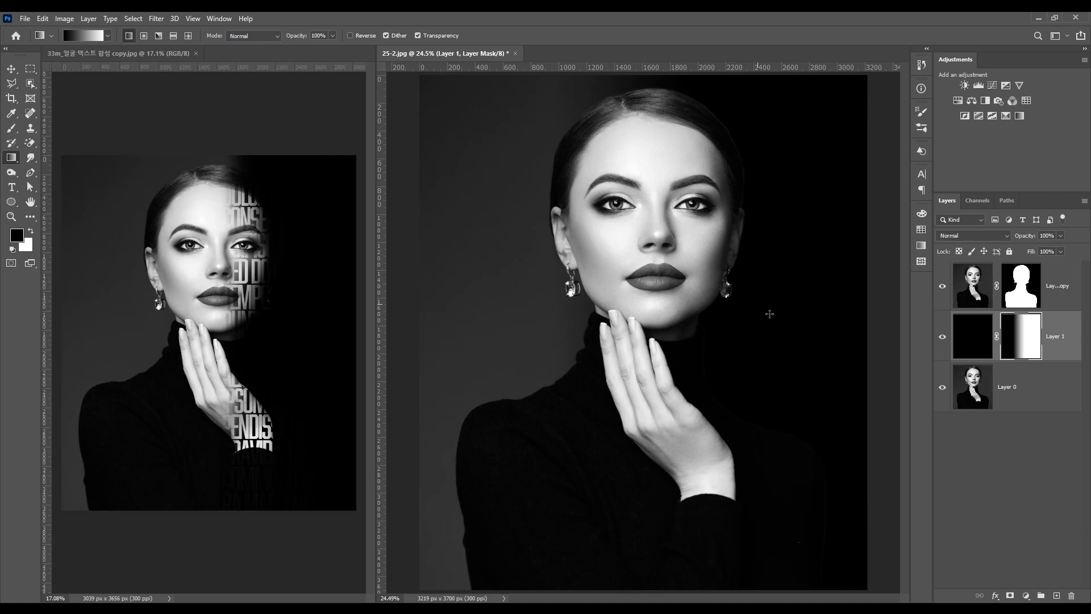
- Create a Lorem ipsum paragraph text box over the right half of the portrait and move its layer to the top of the stack
scroll(730, 323, down, 2)
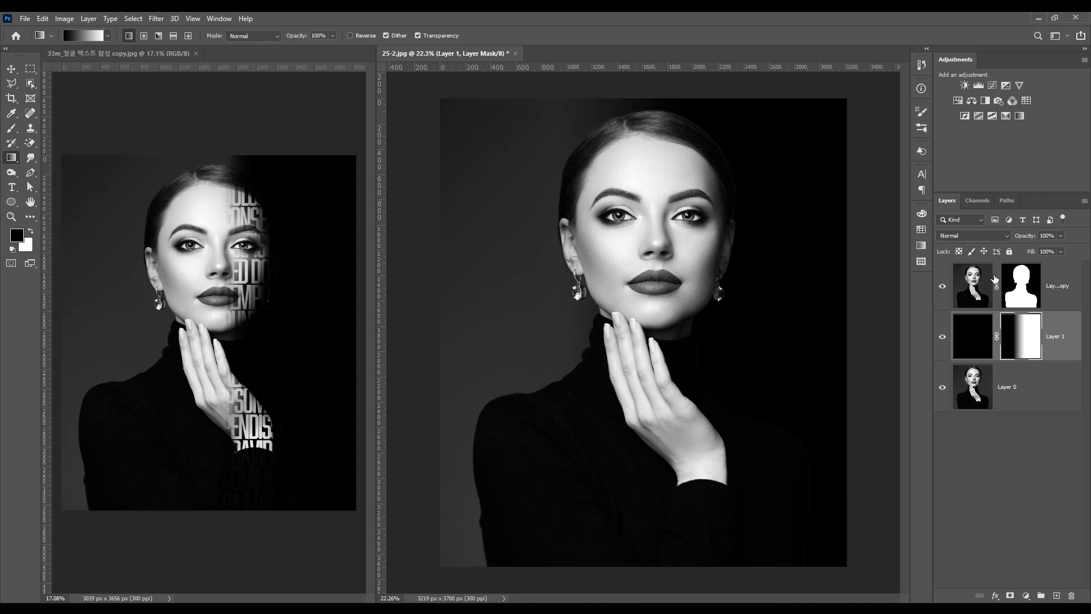
click(11, 187)
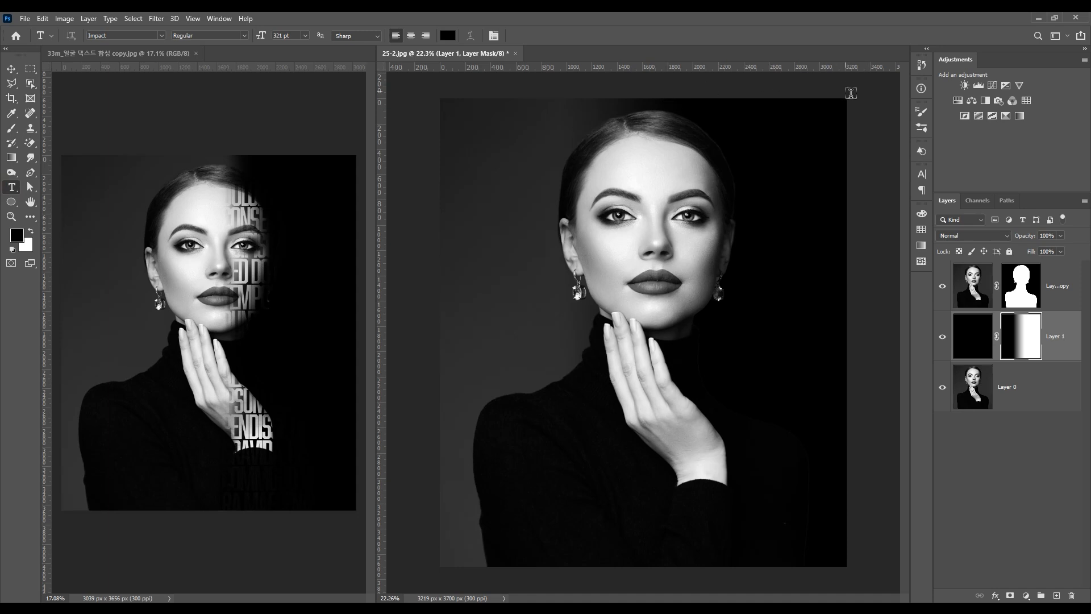
drag(805, 132, 660, 580)
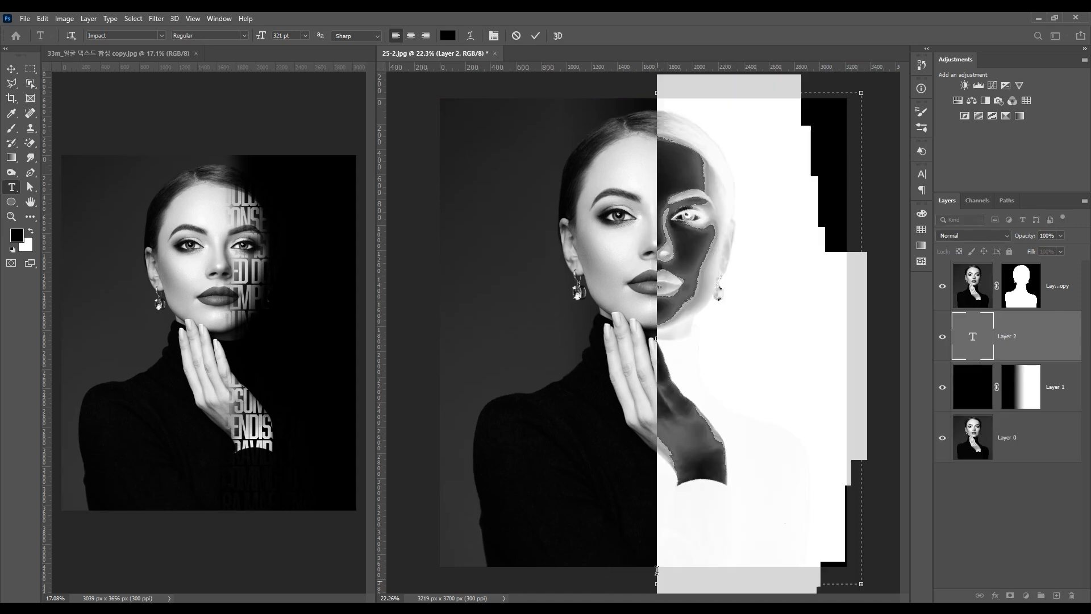
drag(1044, 317, 1041, 271)
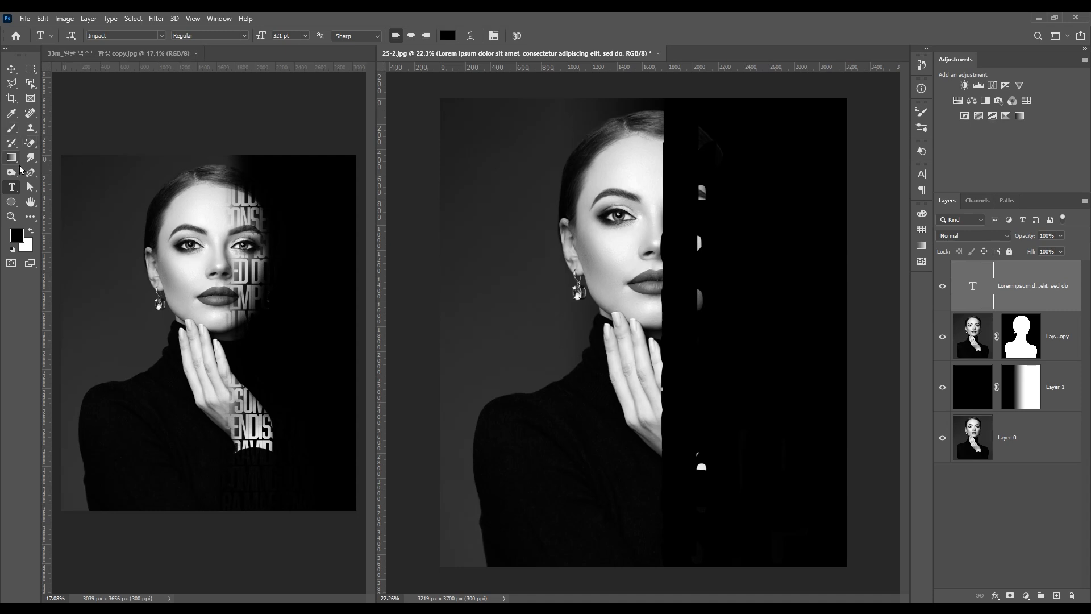
- Set the colour of the whole placeholder text to white
key(Return)
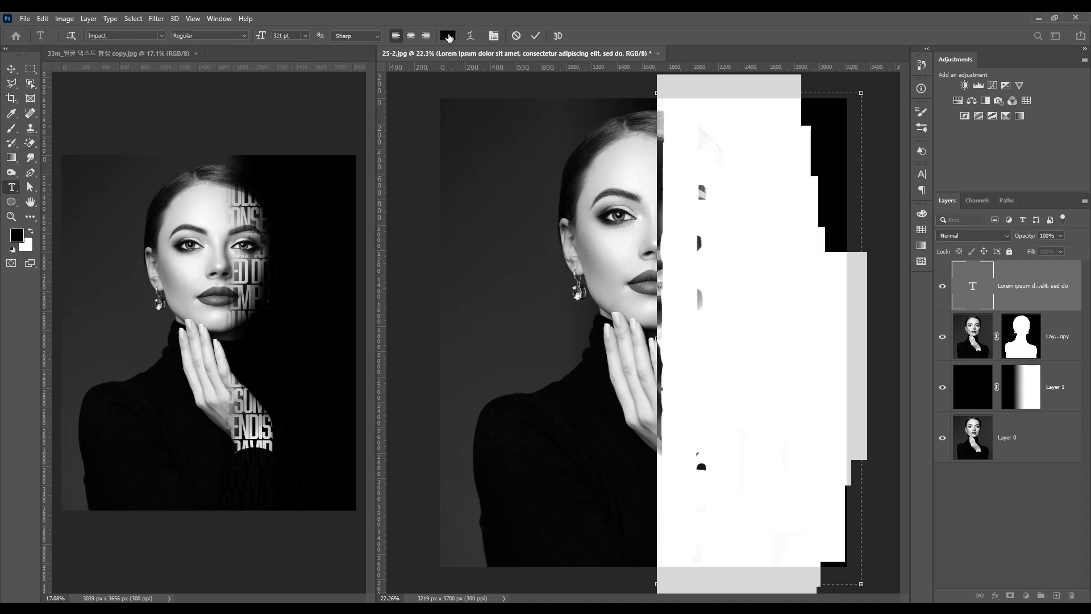
click(447, 37)
click(872, 363)
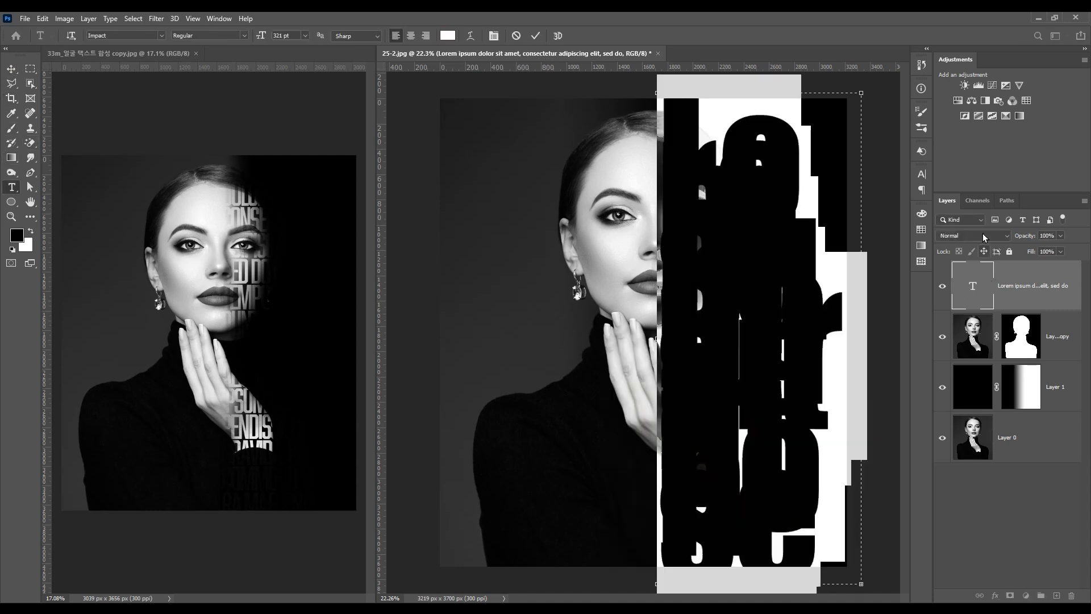
- Format the placeholder text at 110 pt with 91 pt leading, -50 tracking and All Caps, and commit the edit
click(219, 19)
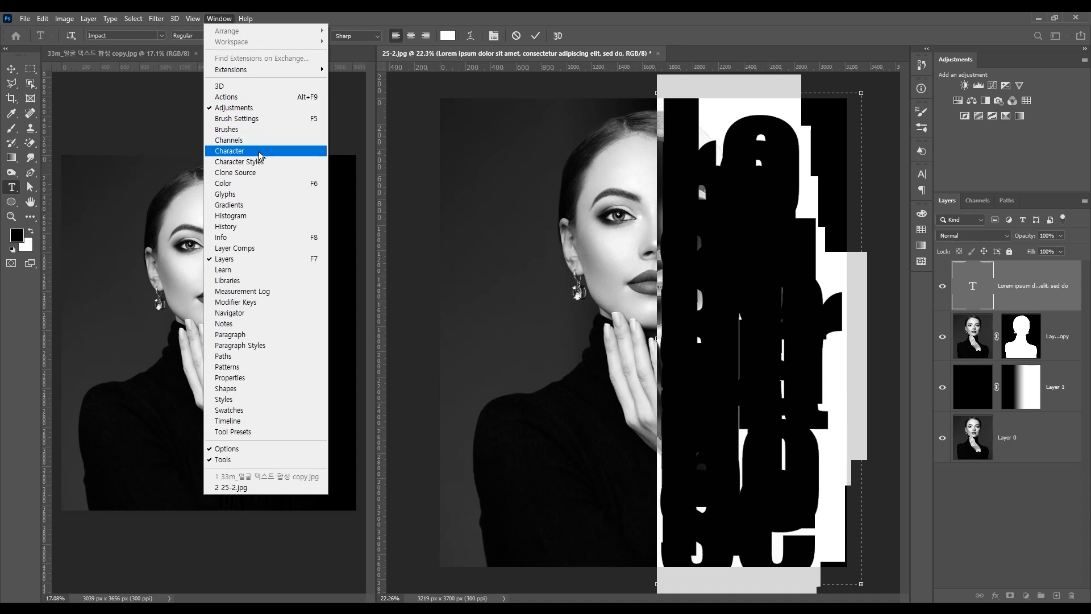
click(259, 155)
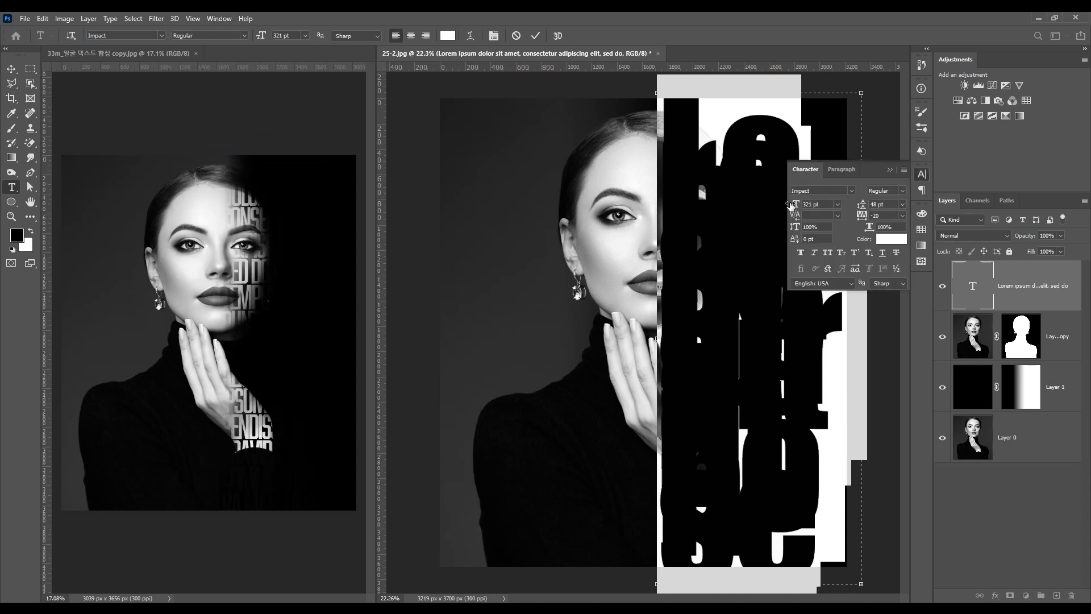
mouse_move(794, 205)
mouse_down()
mouse_move(772, 205)
mouse_move(803, 209)
mouse_up()
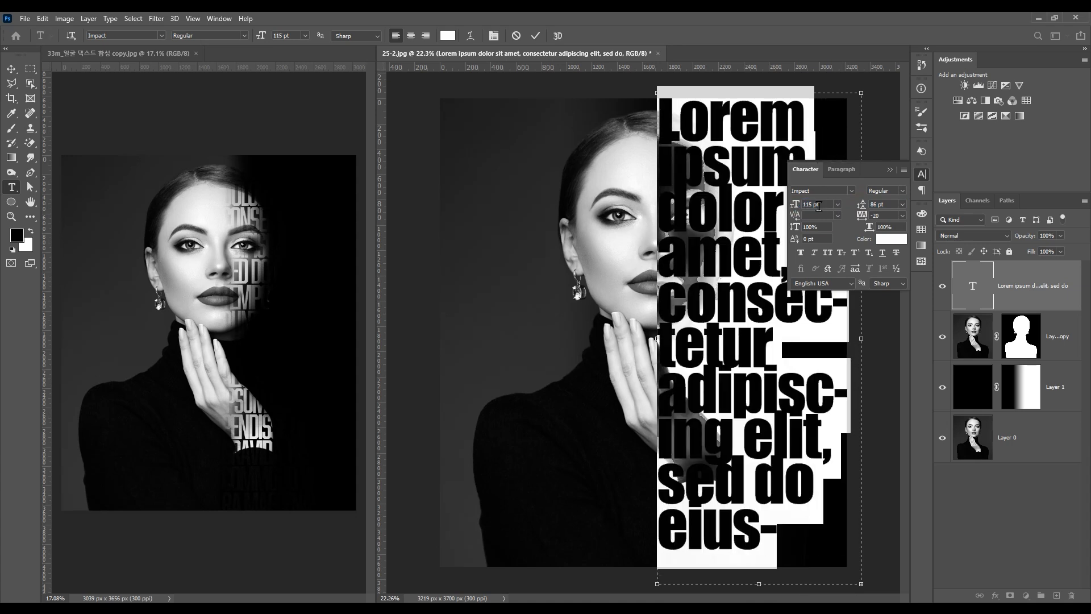
drag(790, 208, 788, 208)
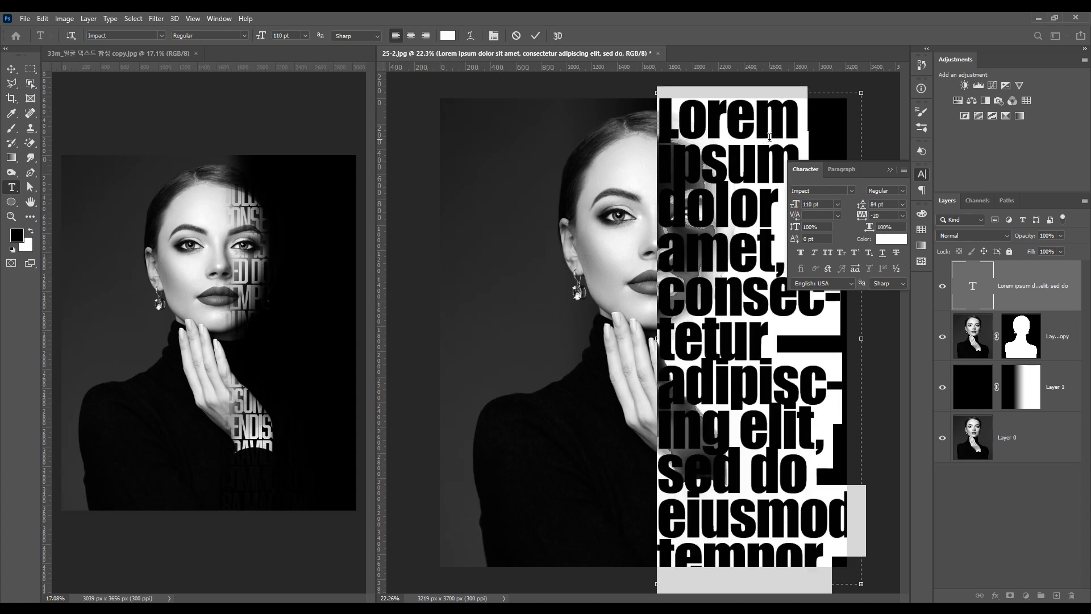
click(828, 253)
click(827, 253)
click(827, 253)
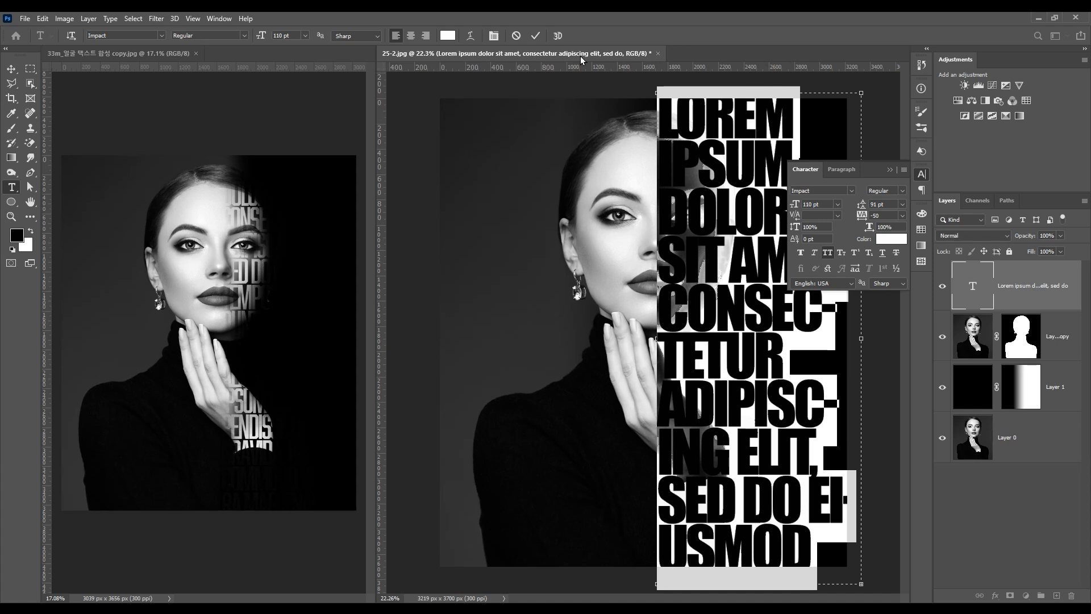
key(ctrl+Return)
key(v)
click(890, 169)
key(t)
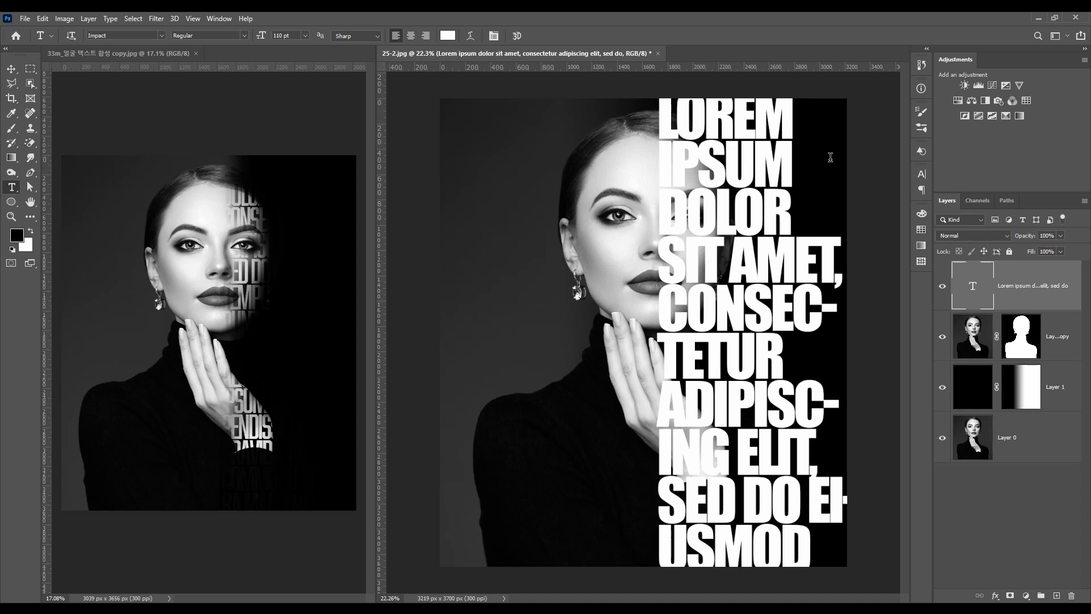
- Rasterize the Lorem ipsum text layer
right_click(1019, 284)
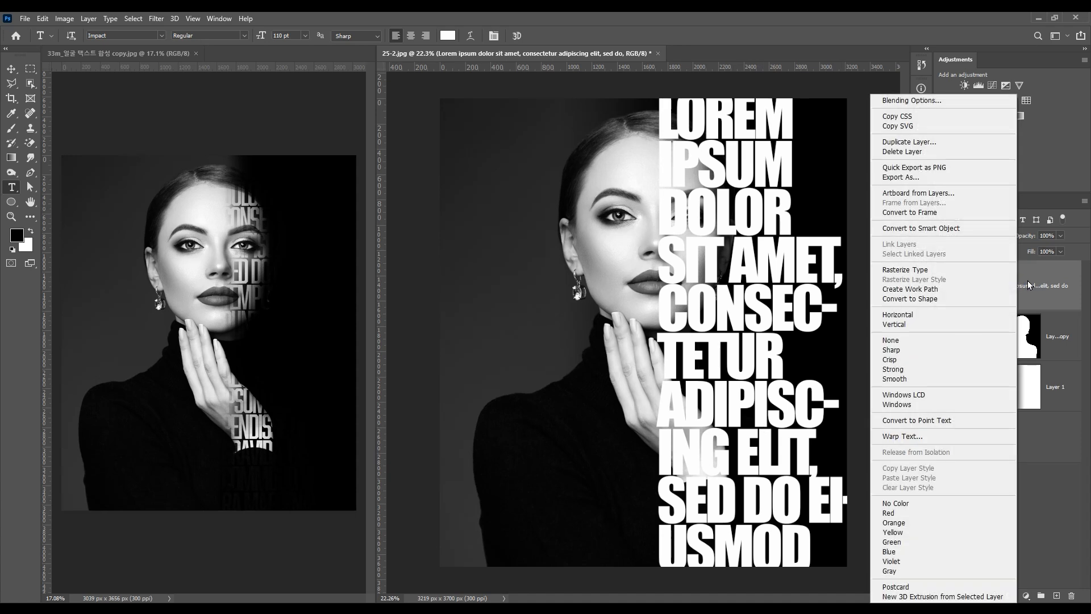
click(1041, 277)
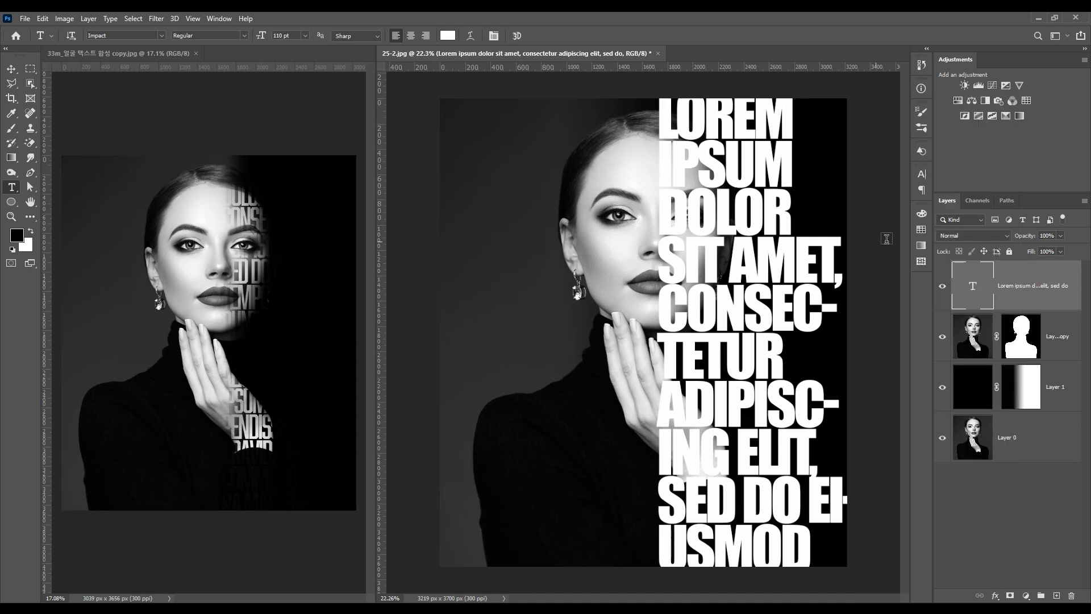
right_click(1024, 288)
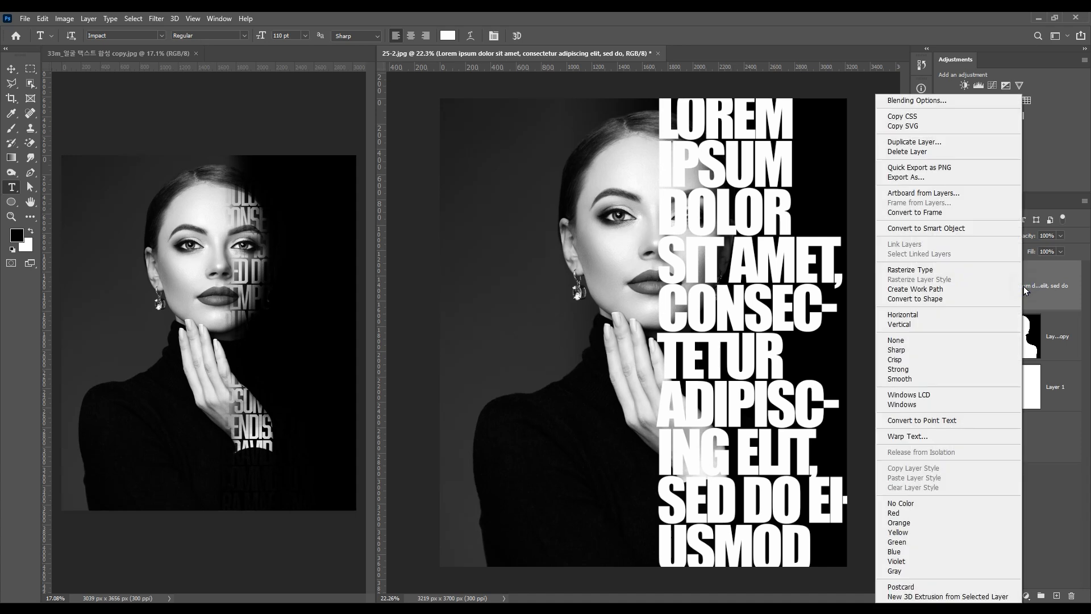
click(910, 270)
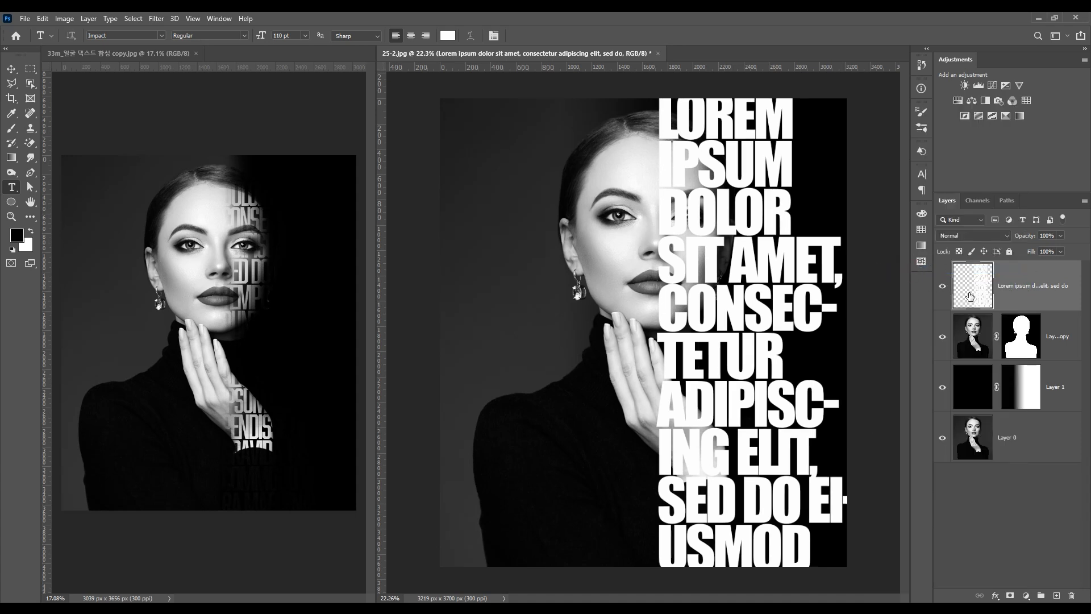
- Delete the rasterized text outside the woman's silhouette, using the inverted selection from the portrait copy's mask, and deselect
drag(1022, 342, 1025, 346)
ctrl+click(1024, 345)
key(Delete)
key(ctrl+z)
key(ctrl+shift+i)
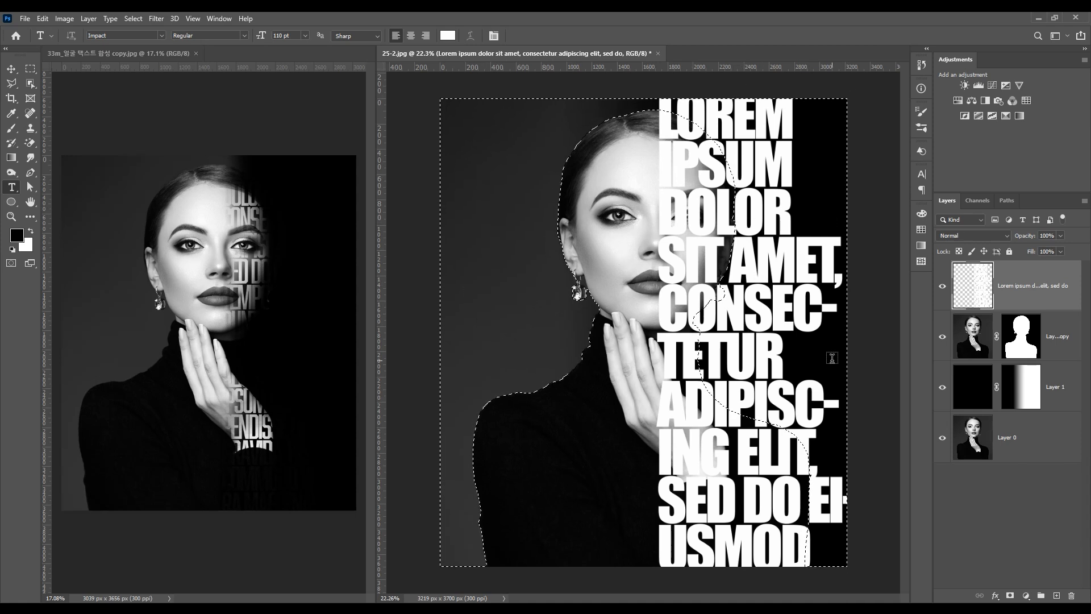
key(Delete)
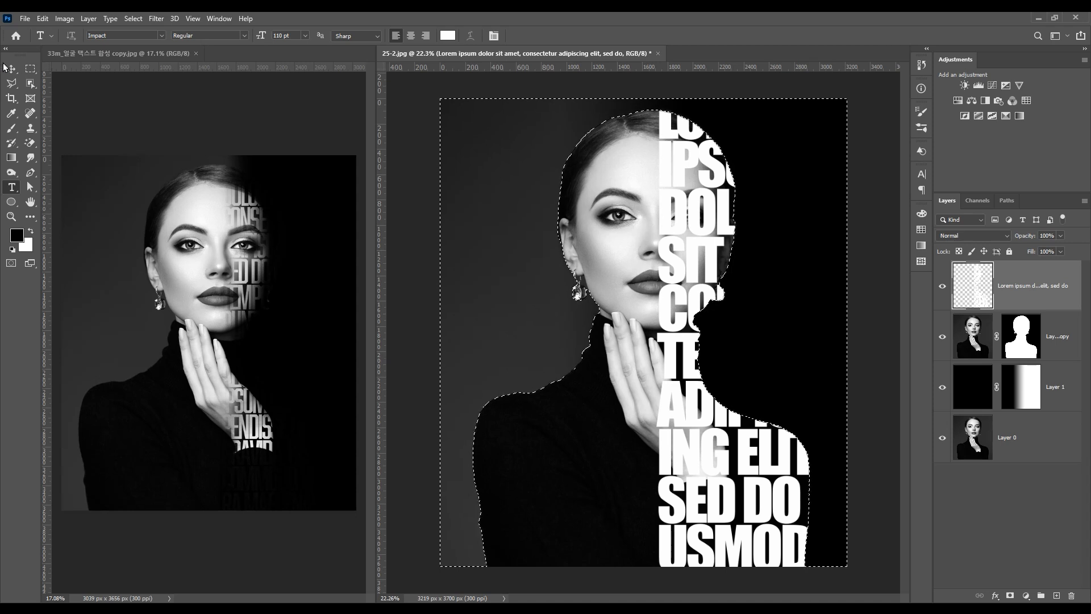
click(28, 69)
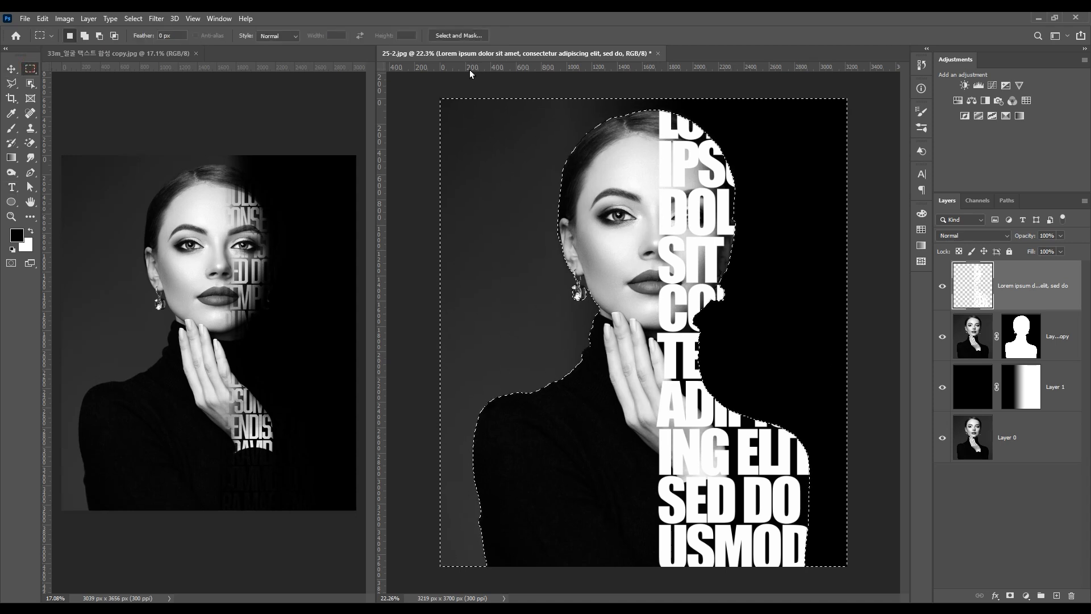
key(ctrl+d)
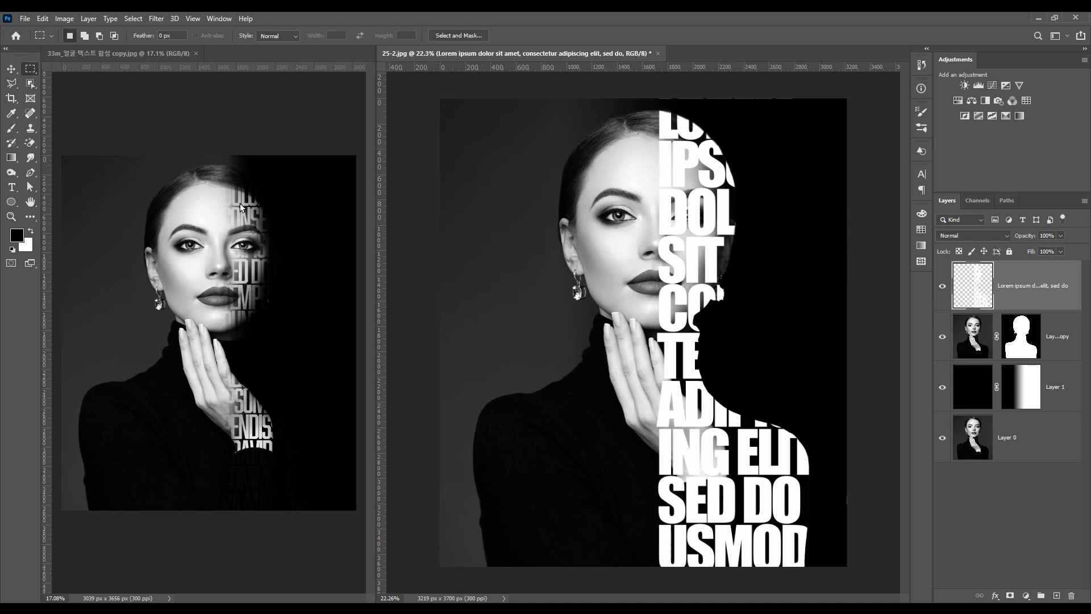
- Try the Overlay and Lighten blend modes on the text layer and settle on Soft Light
click(1004, 236)
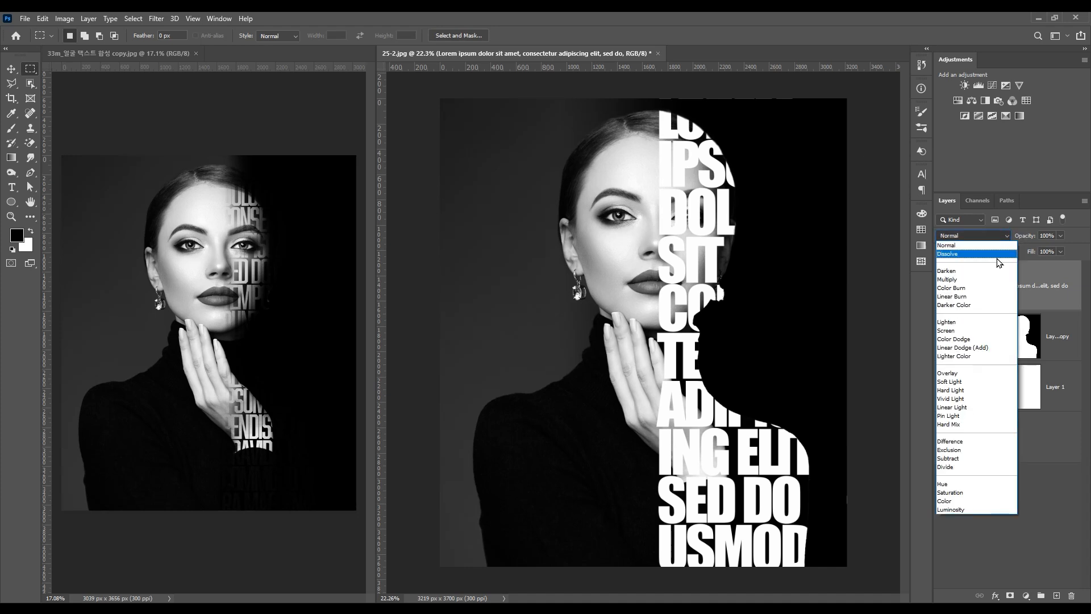
click(966, 372)
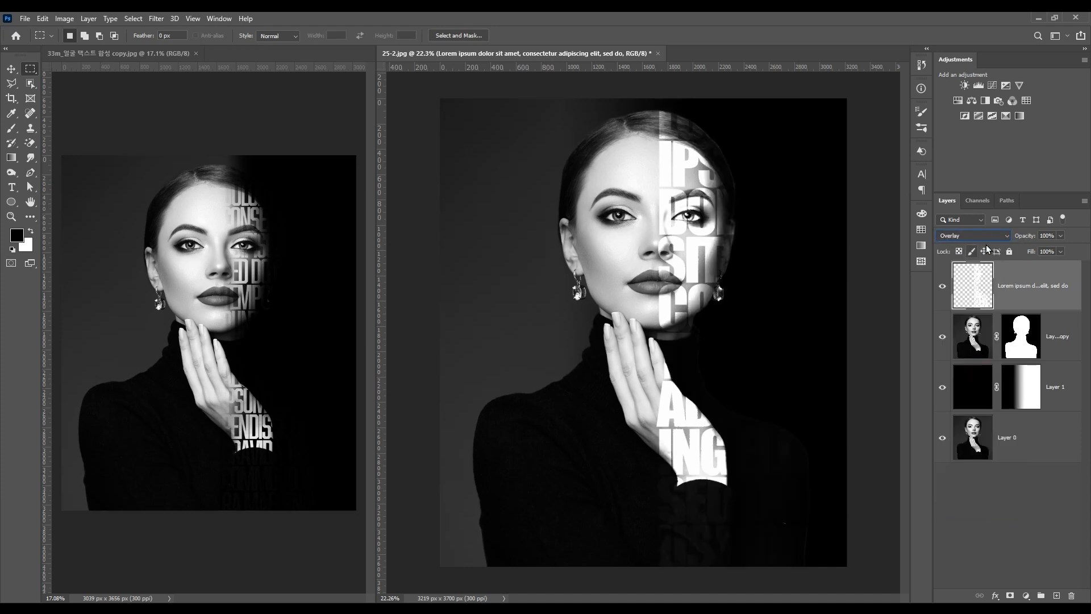
click(1001, 237)
click(972, 383)
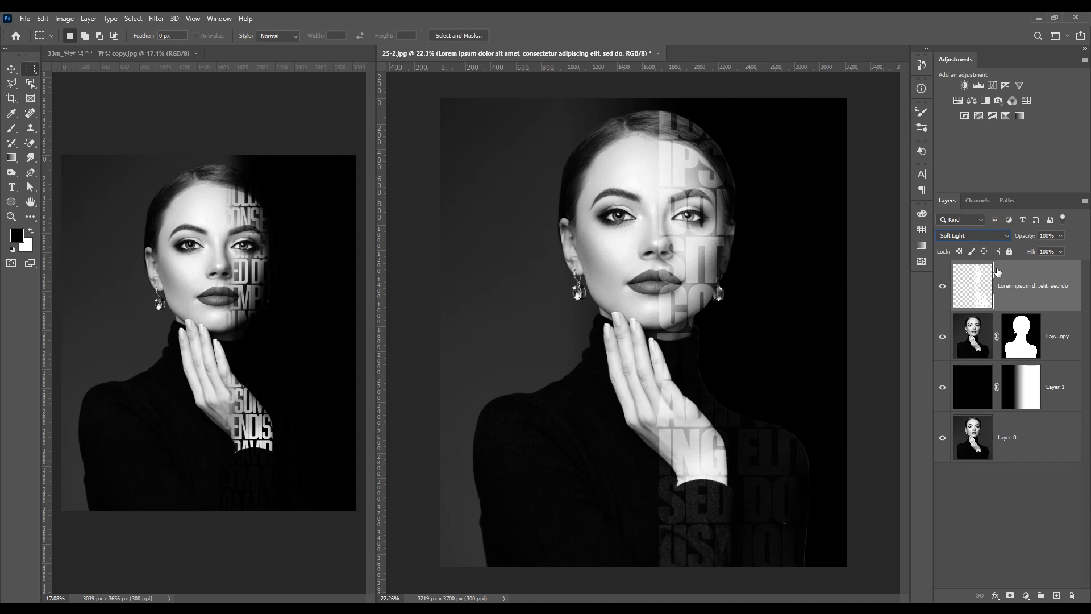
click(1009, 236)
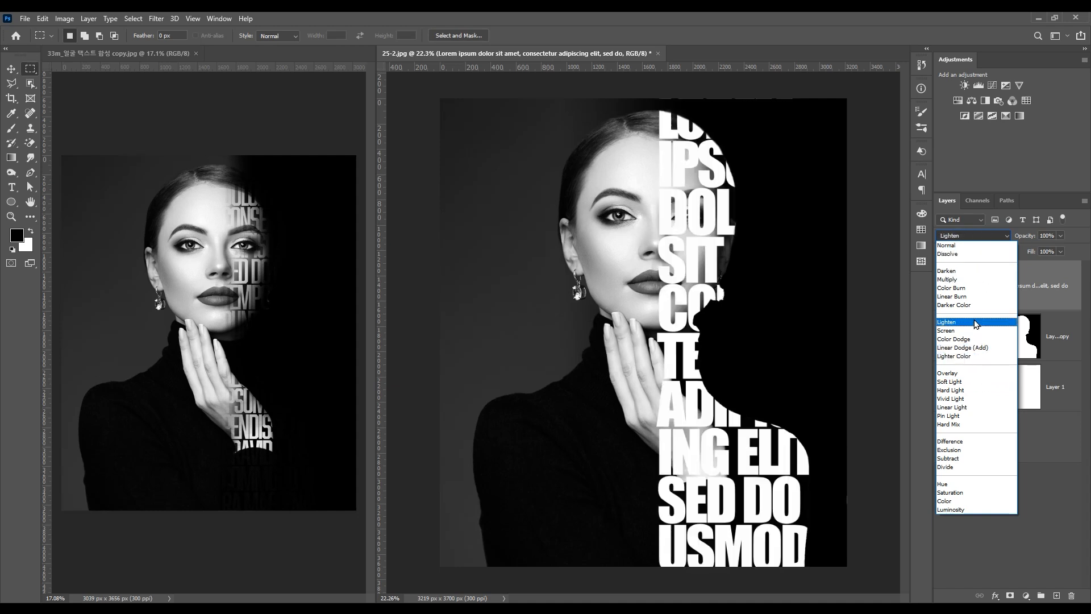
click(980, 387)
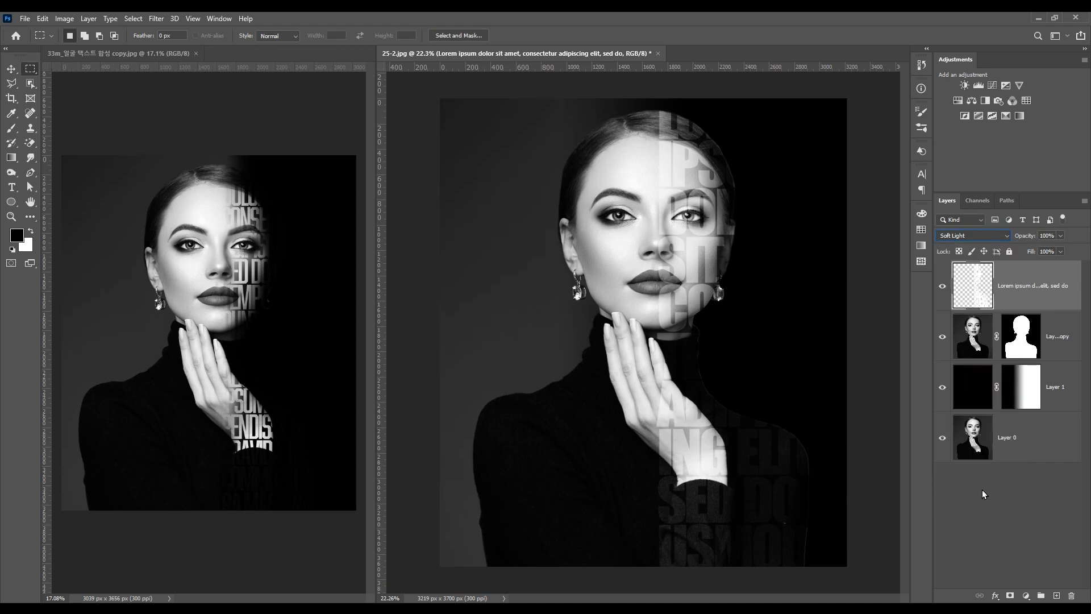
- Convert the masked Layer 0 copy to a smart object
click(971, 338)
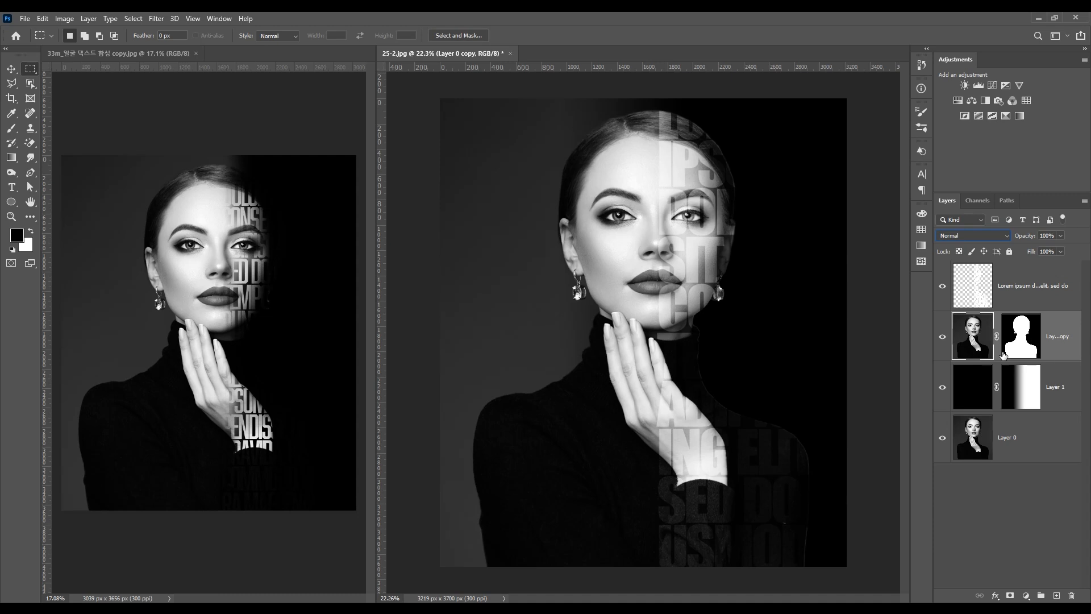
right_click(979, 335)
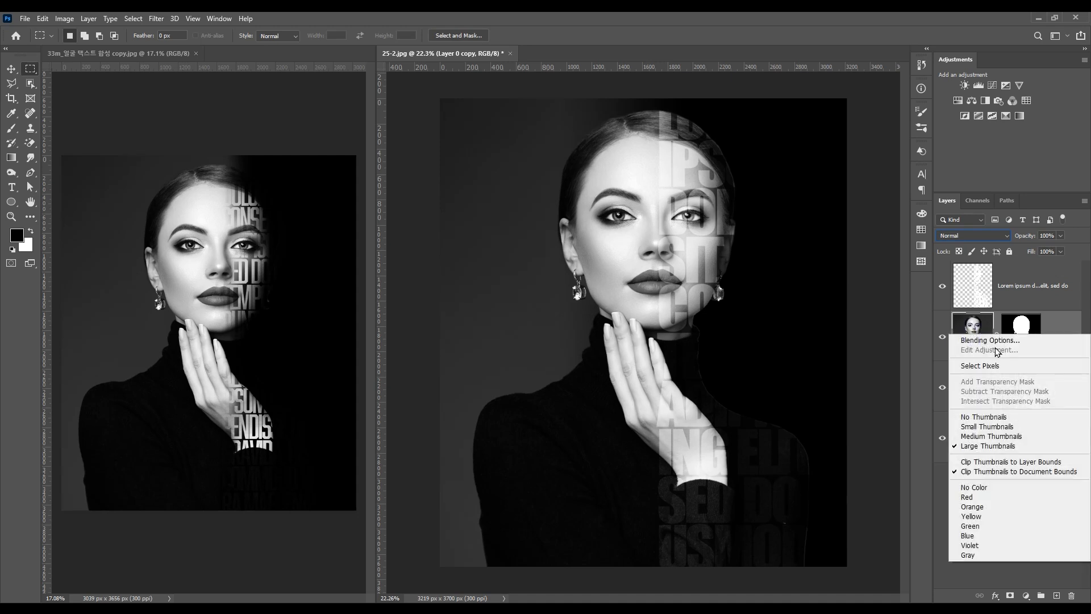
right_click(1054, 325)
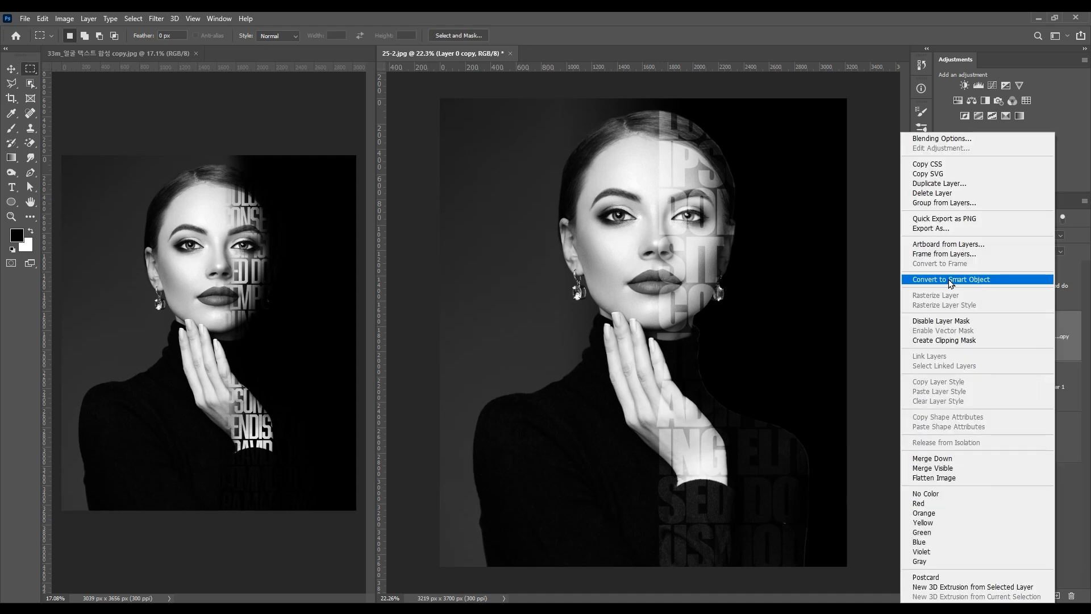
click(948, 281)
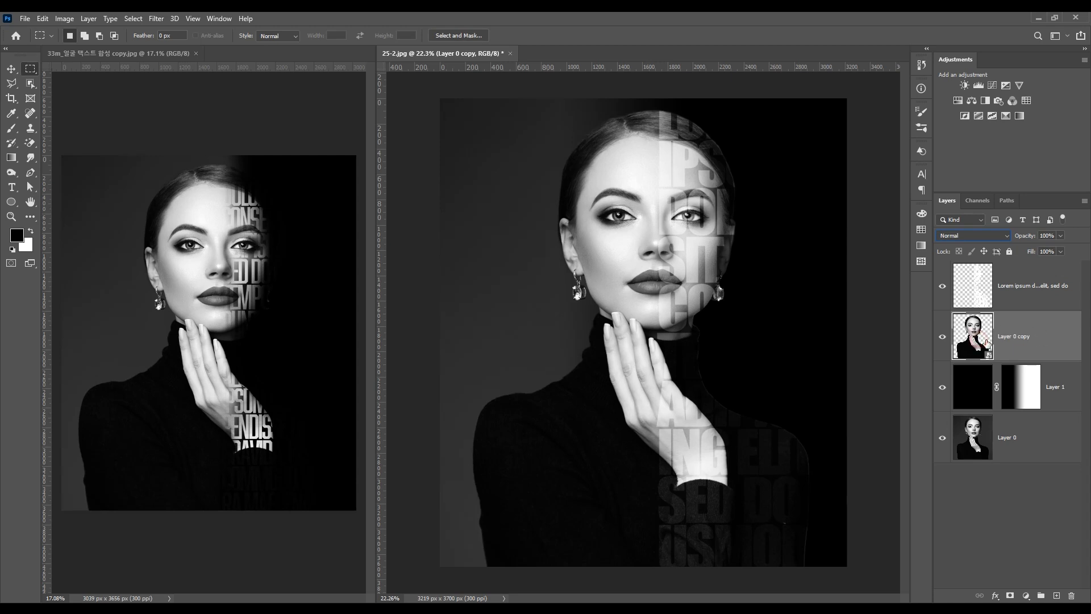
- Start a Curves adjustment on Layer 0 copy, anchoring the highlights at input 192 and lowering the shadows to output 59 at input 101
click(64, 19)
mouse_move(80, 48)
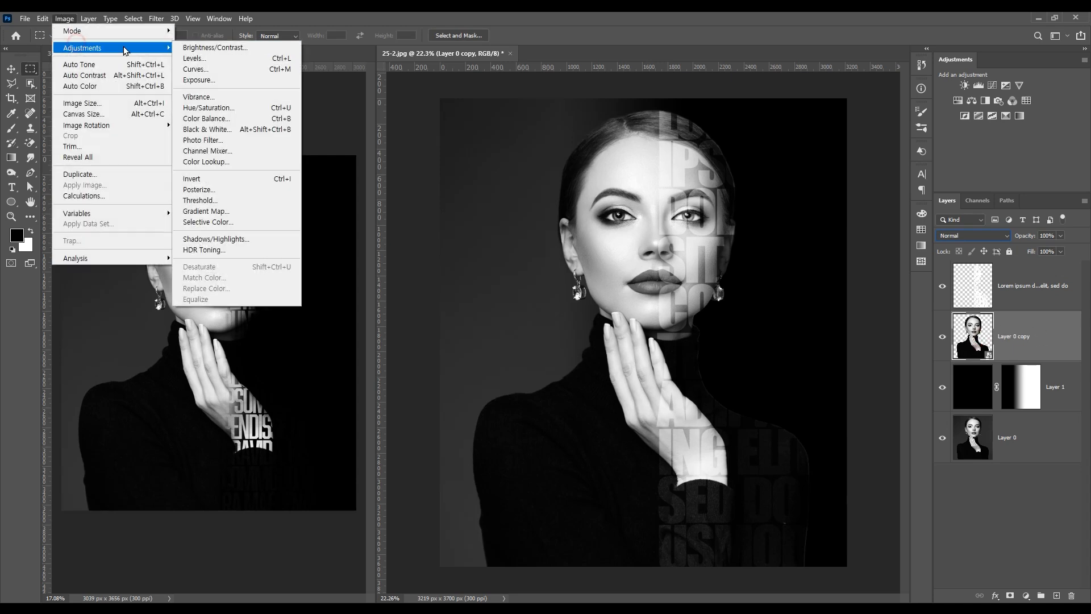
click(214, 73)
drag(560, 122, 902, 391)
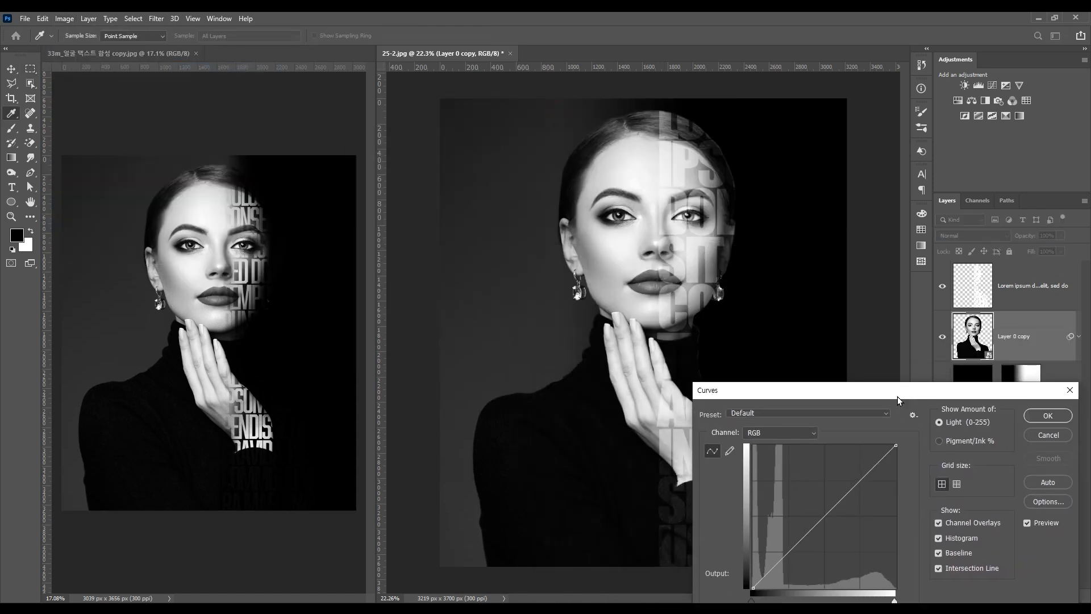
click(861, 481)
drag(838, 390, 847, 323)
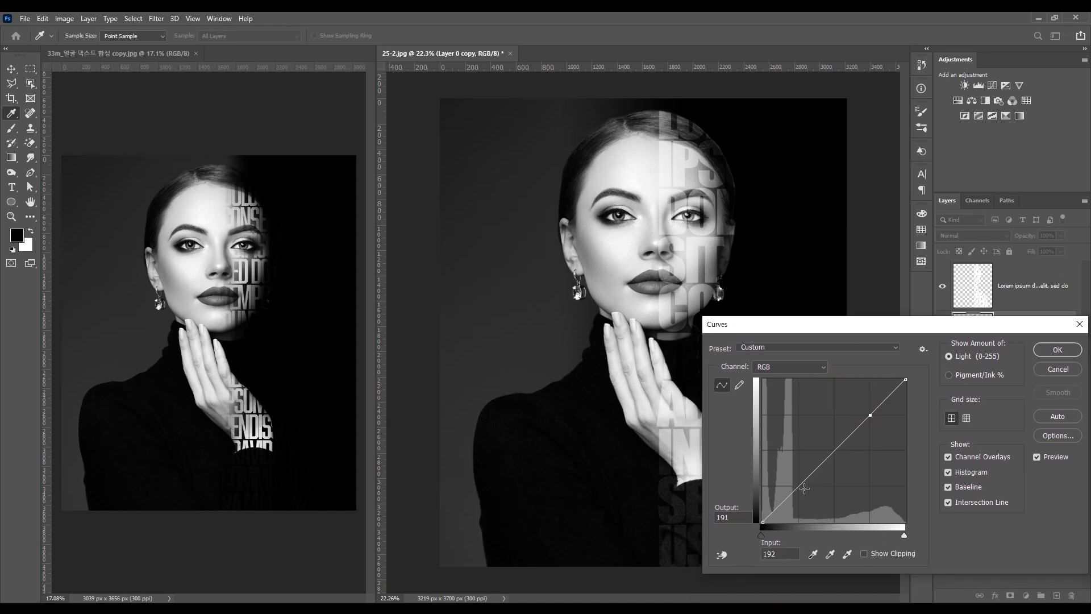
mouse_move(801, 484)
mouse_down()
mouse_move(804, 496)
mouse_move(820, 490)
mouse_up()
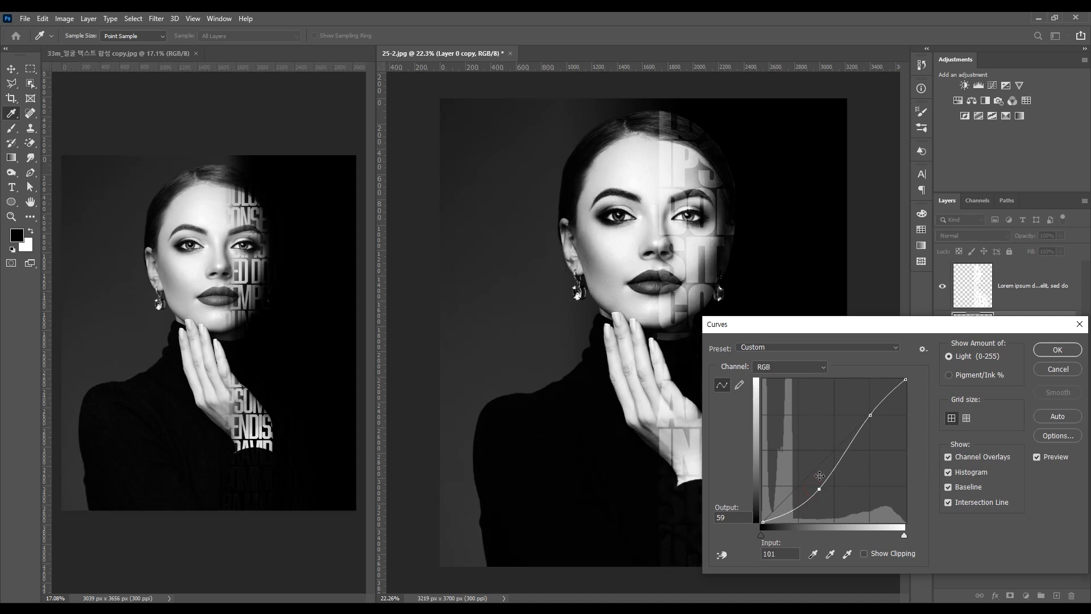
- Lower the curve's highlight point to output 161 at input 194, lower the shadow point slightly further, and apply the Curves adjustment
drag(814, 335, 898, 297)
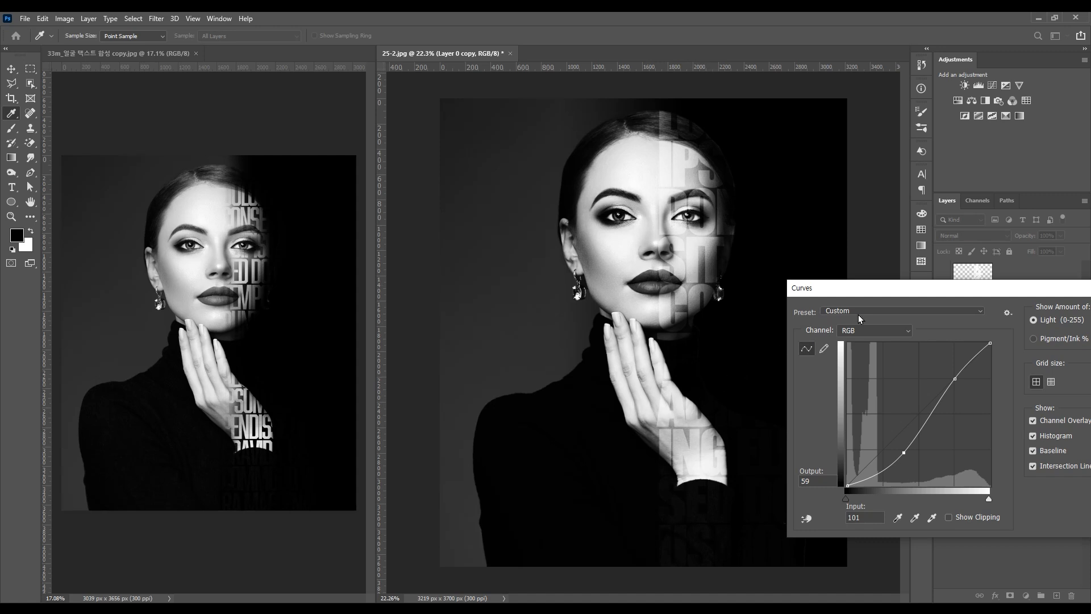
drag(908, 289, 287, 328)
drag(282, 483, 277, 486)
drag(333, 410, 334, 426)
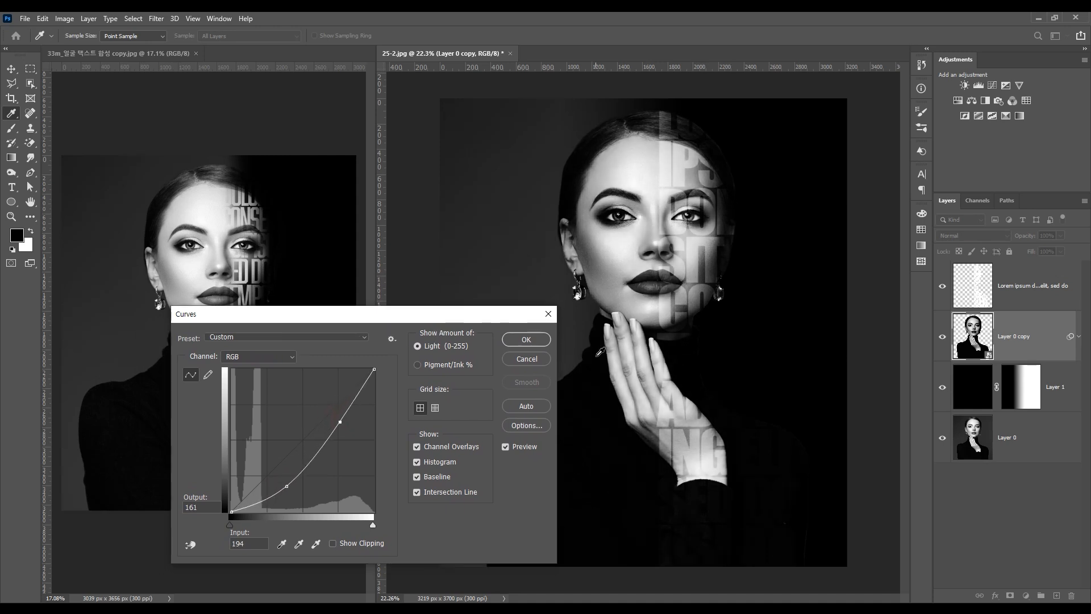
drag(286, 486, 286, 490)
click(524, 340)
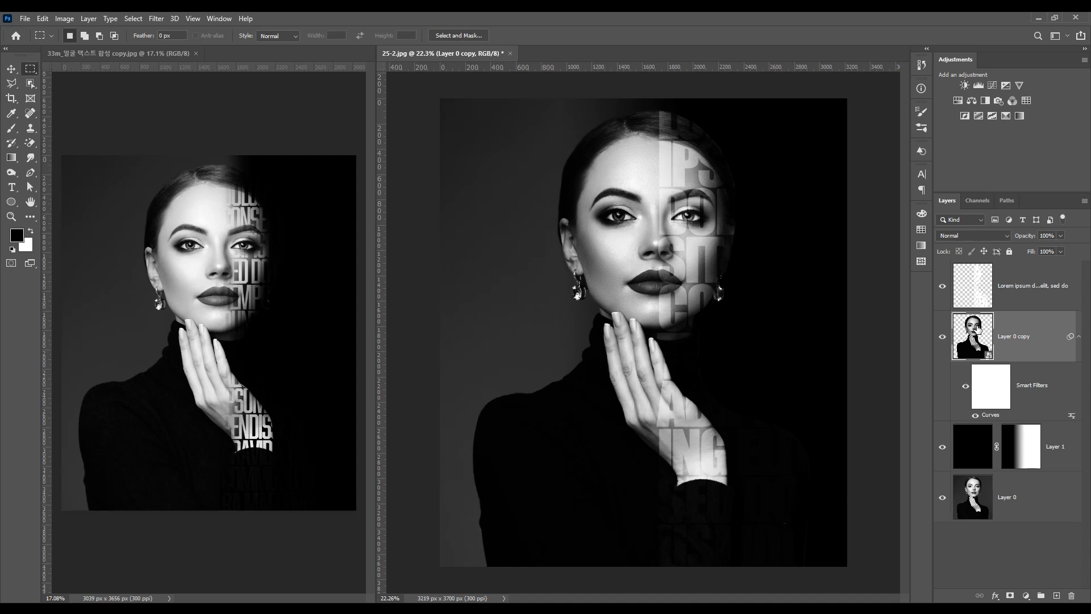
- Add a mask to Layer 0 copy and draw a horizontal black-to-white gradient on it from just right of the face to its centre
click(1009, 596)
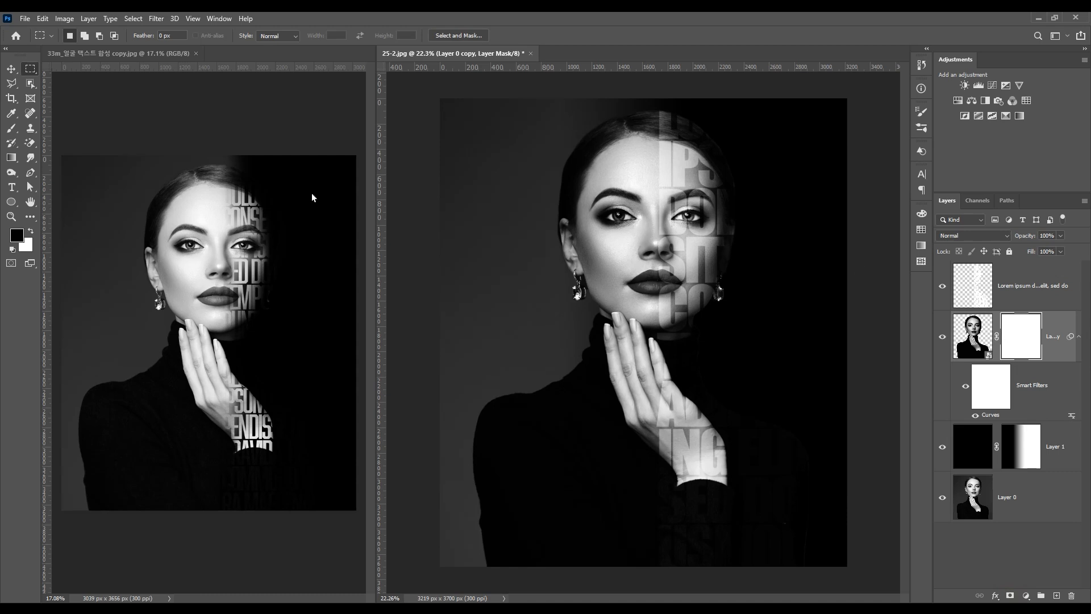
click(11, 157)
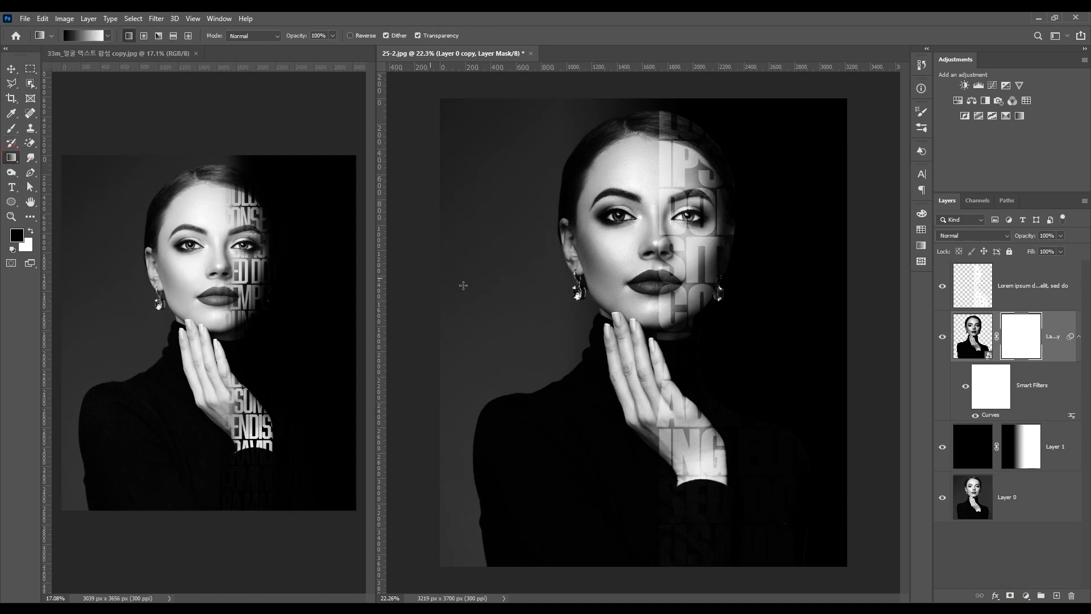
drag(528, 295, 625, 296)
drag(754, 301, 636, 301)
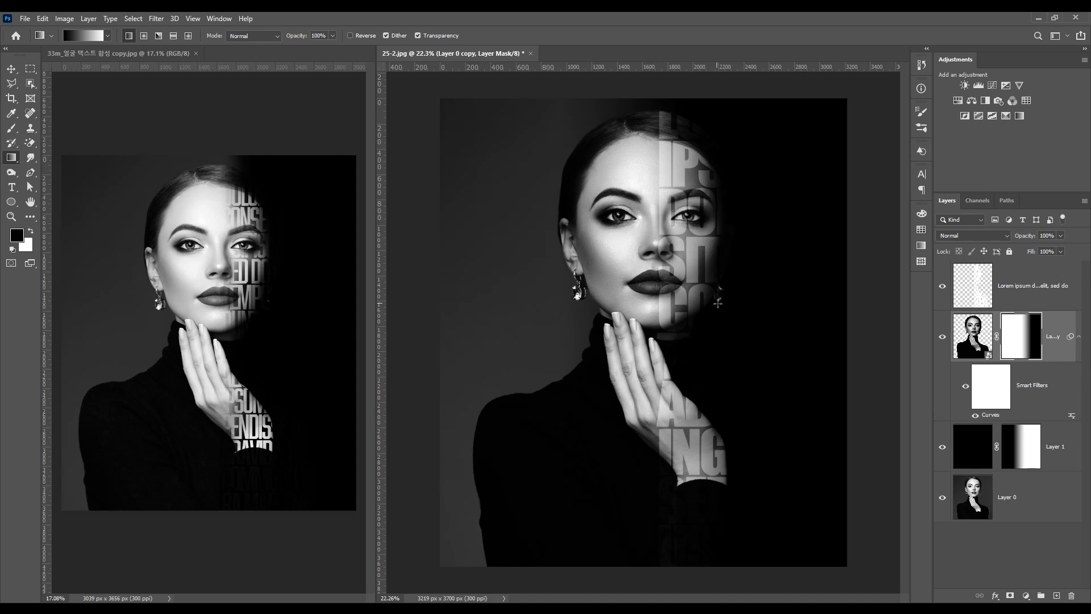
drag(729, 311, 646, 311)
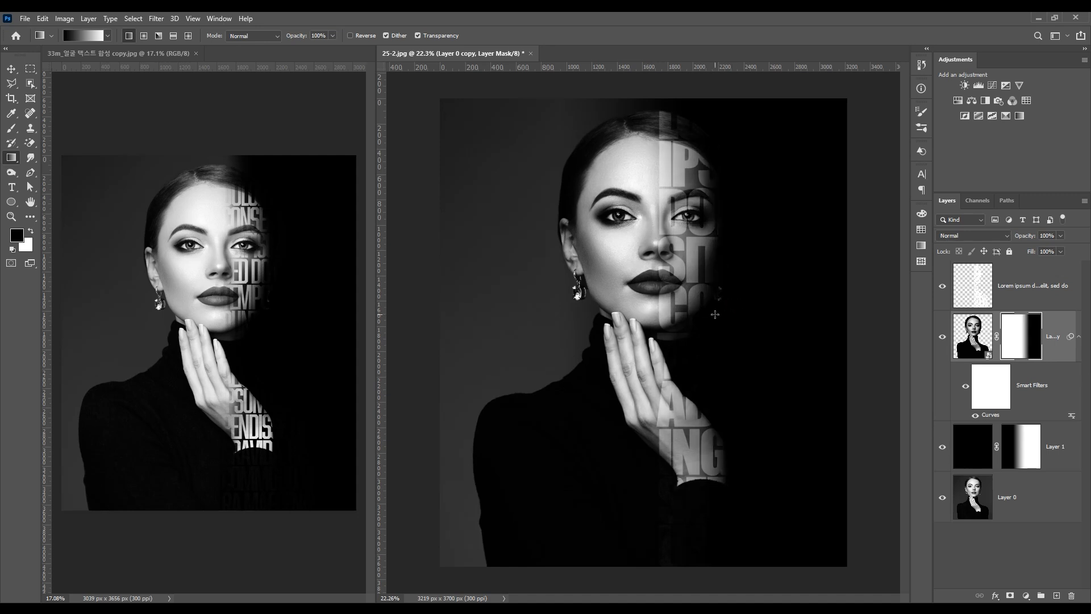
drag(750, 317, 613, 327)
drag(748, 321, 663, 323)
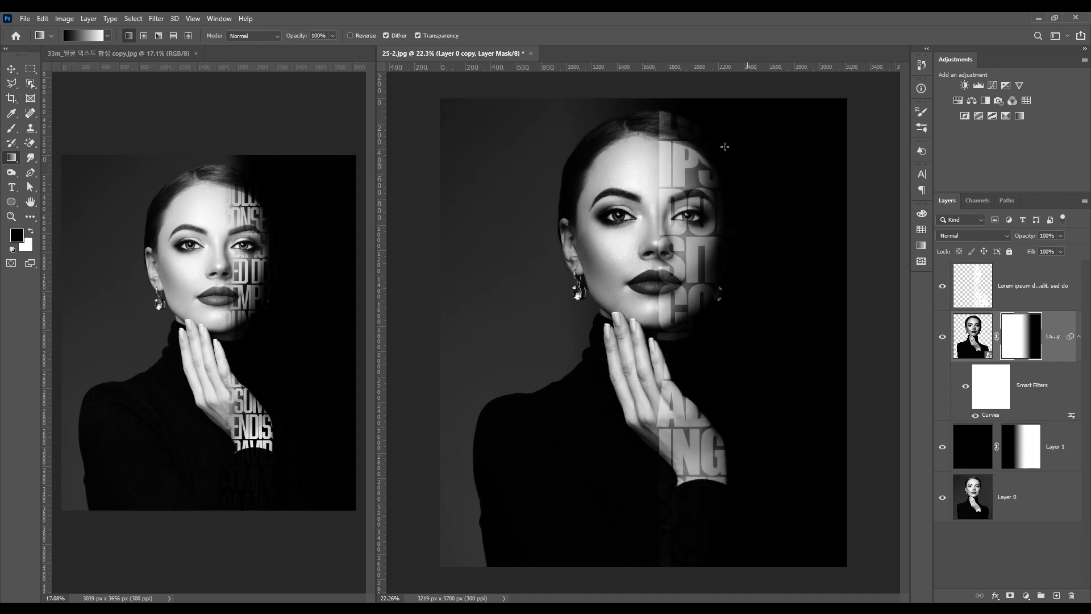